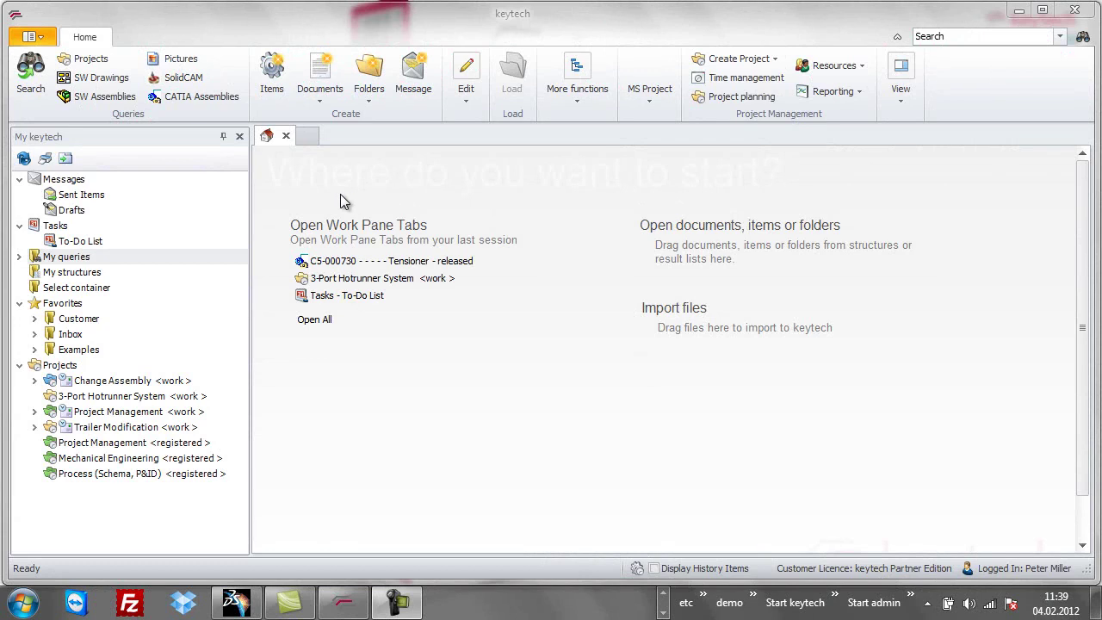
# Search documents by Description 1 'te', review the 18 results, then show C5-000730 alone.
pyautogui.click(30, 83)
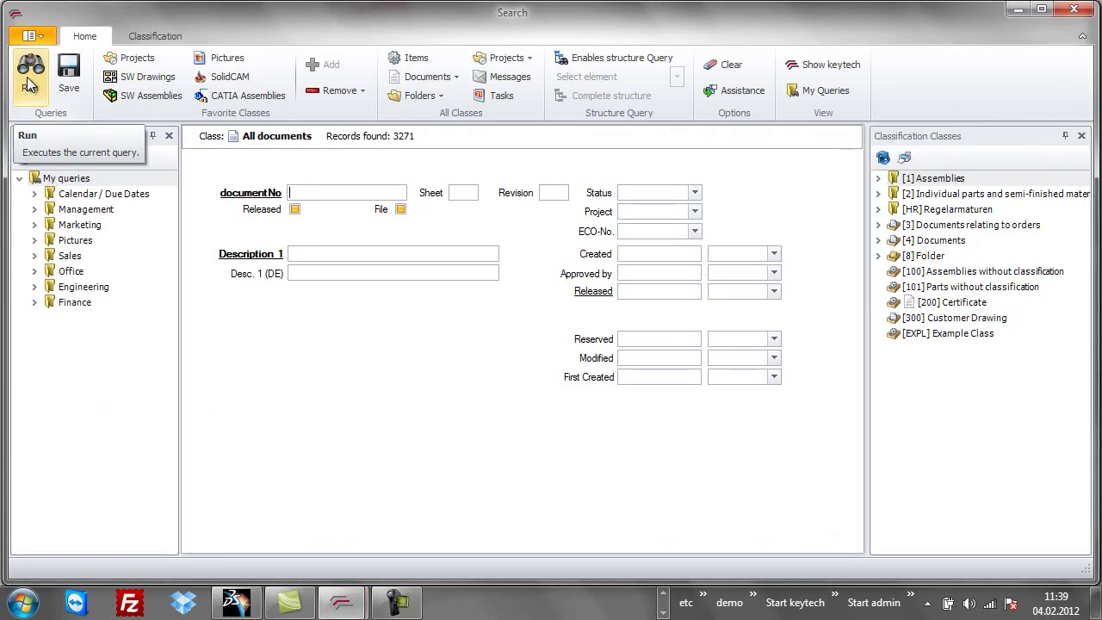
pyautogui.click(310, 253)
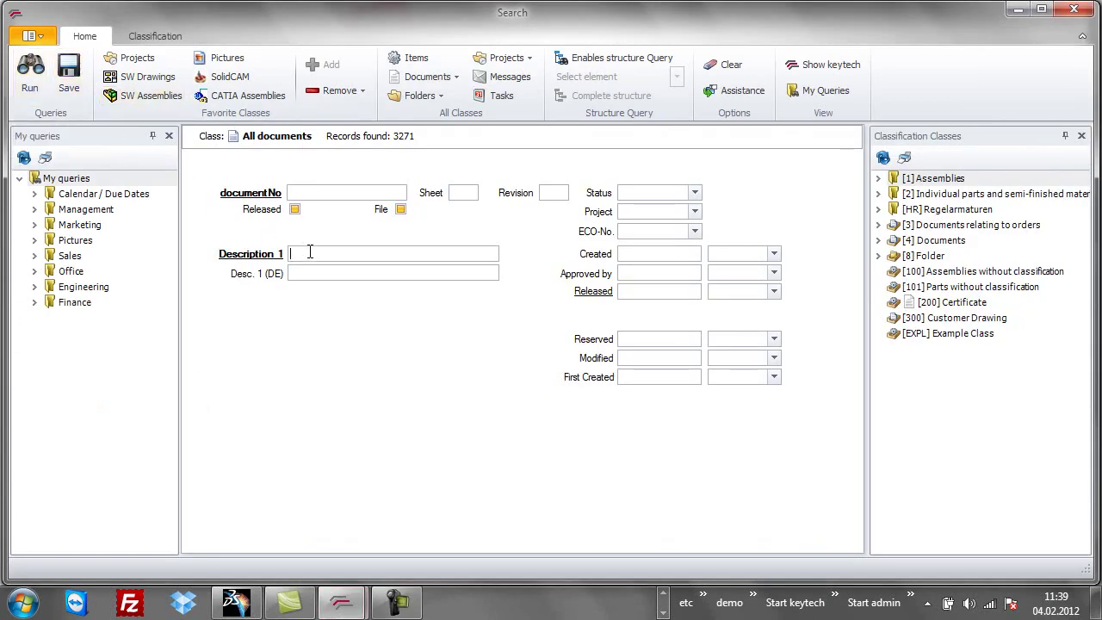
pyautogui.write('te')
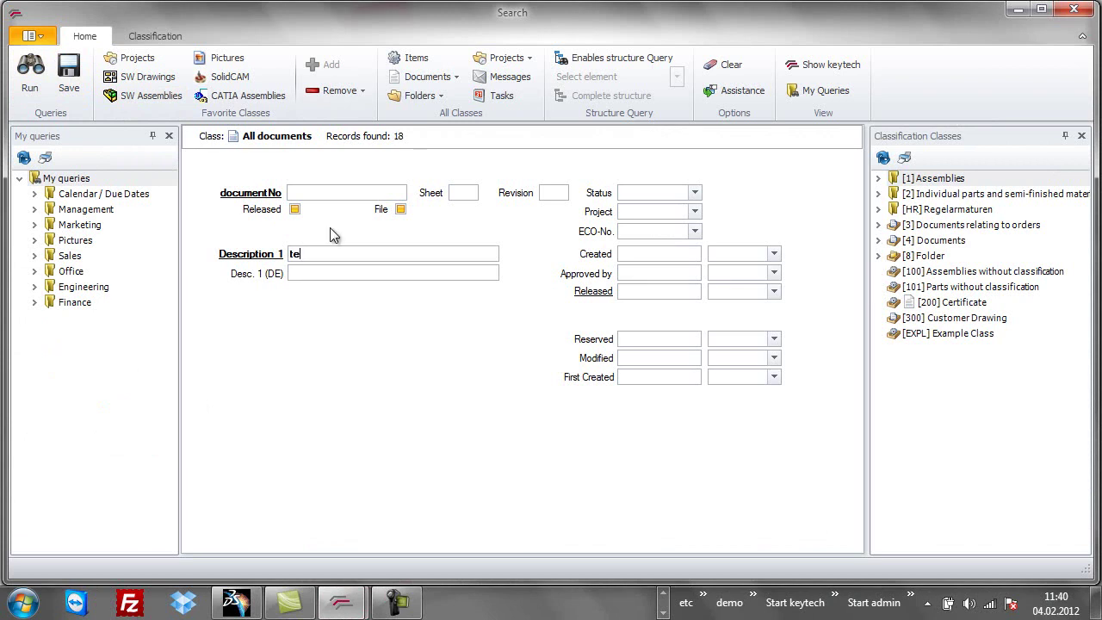
pyautogui.click(33, 82)
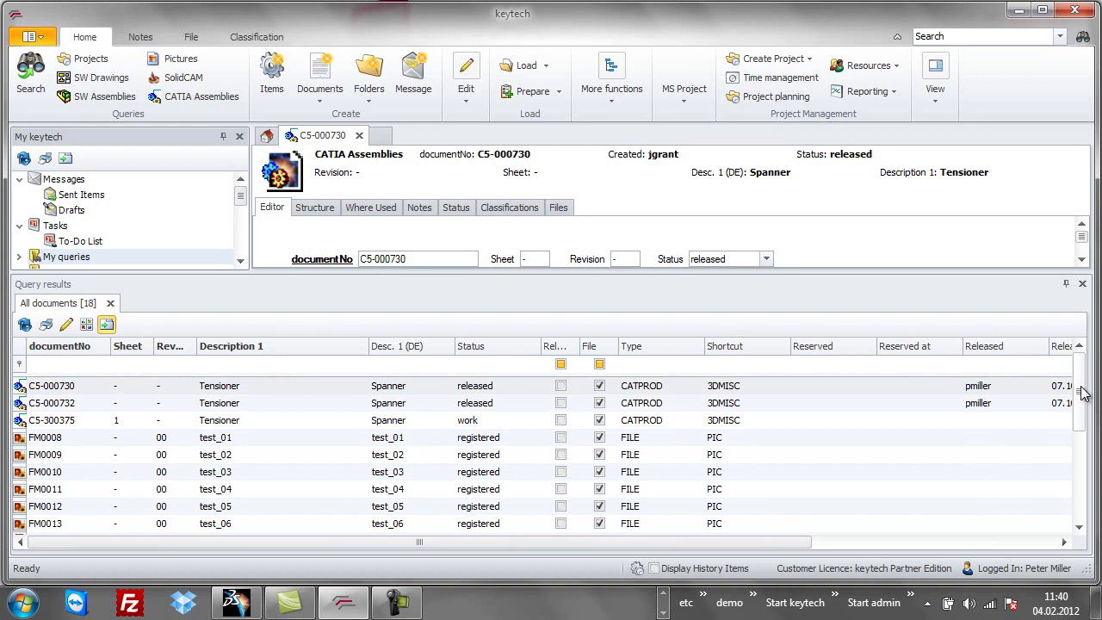
pyautogui.moveTo(1083, 392); pyautogui.dragTo(1097, 499)
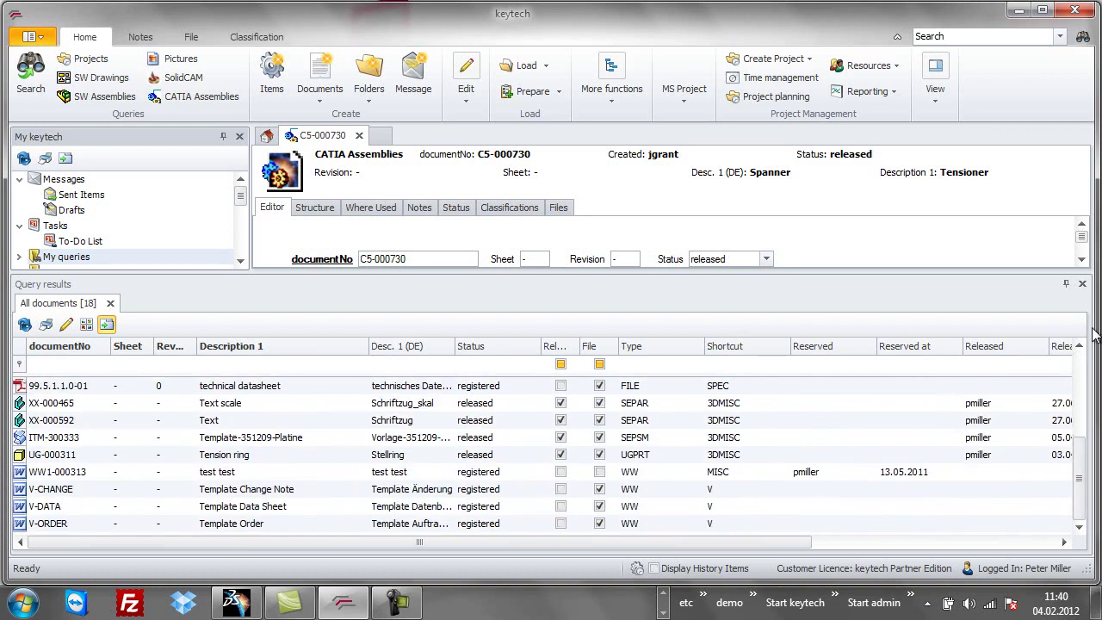
pyautogui.click(1082, 283)
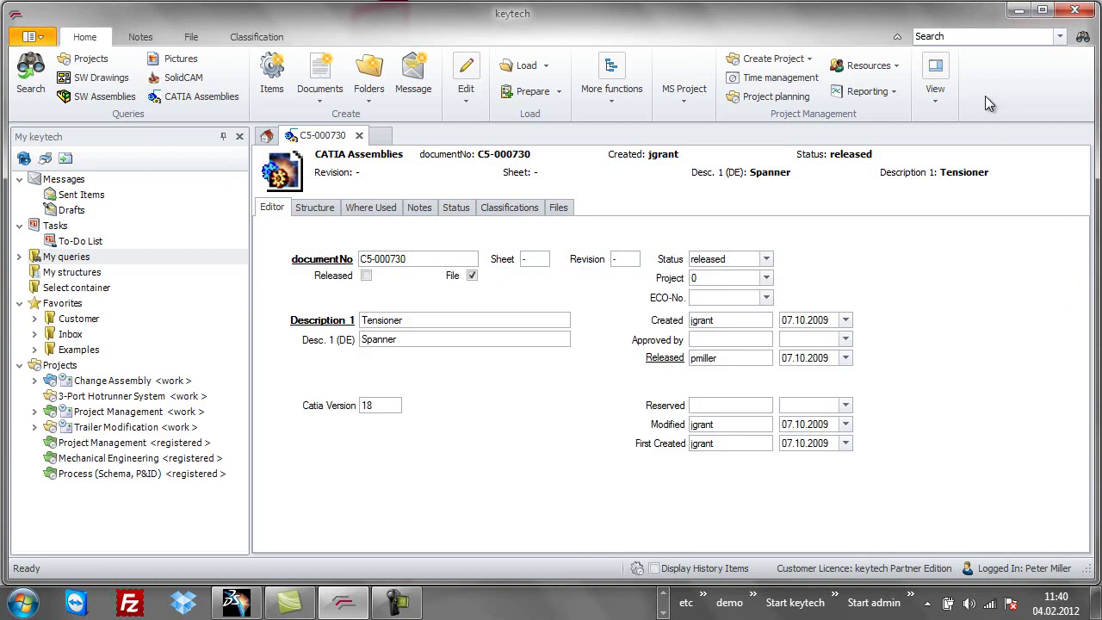
# Quick-search for 'c5' and browse the results as a cover-flow carousel.
pyautogui.click(963, 36)
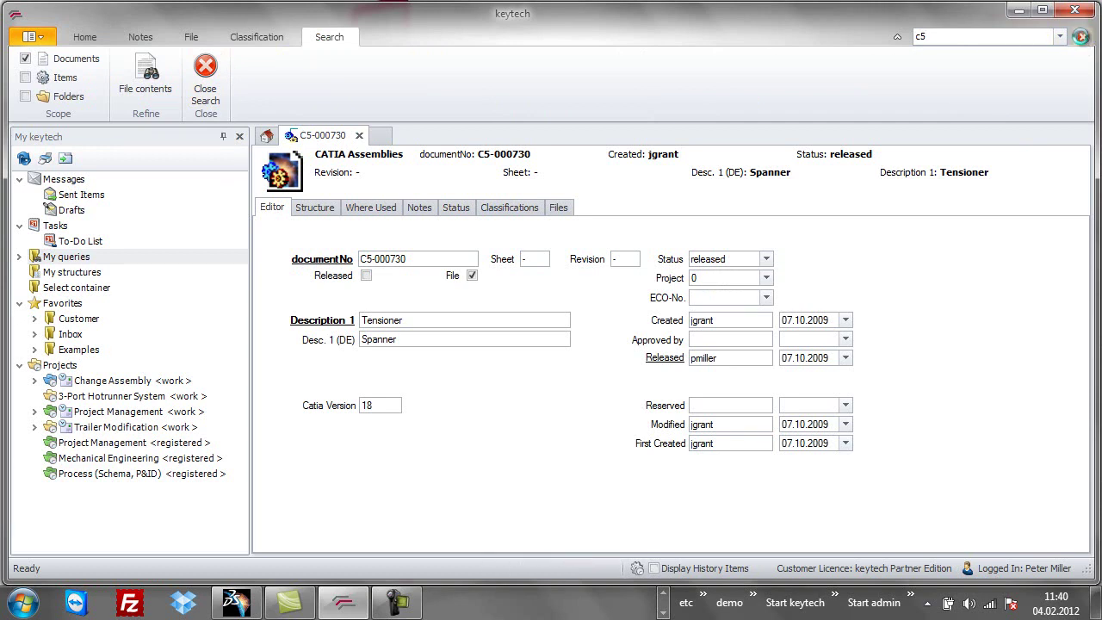
pyautogui.click(1083, 39)
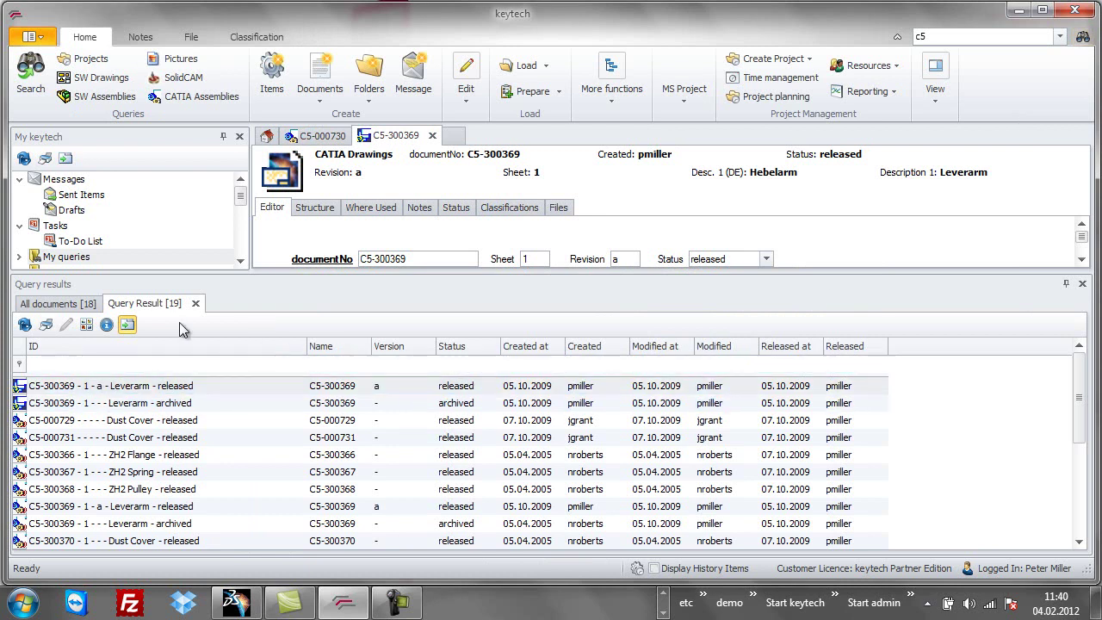
pyautogui.click(87, 326)
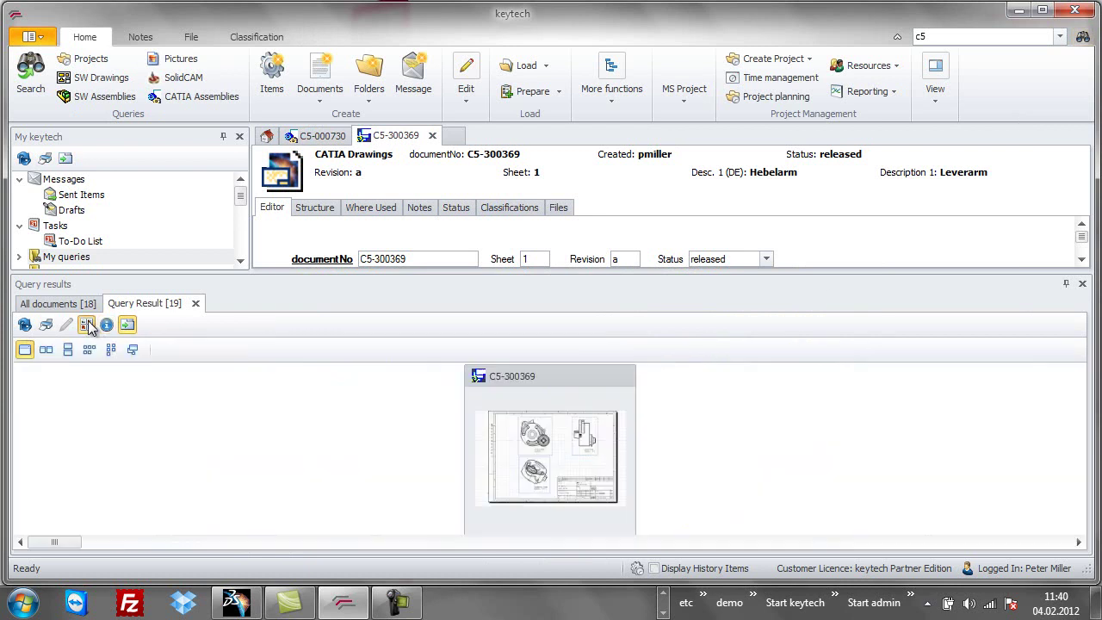
pyautogui.click(132, 350)
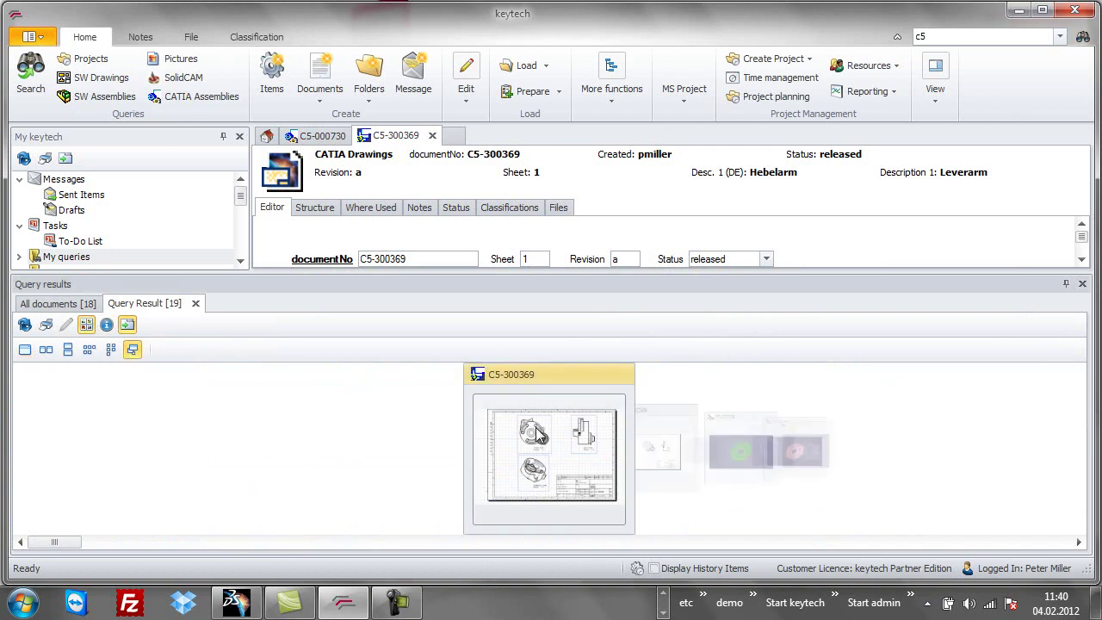
pyautogui.scroll(-5, 557, 432)
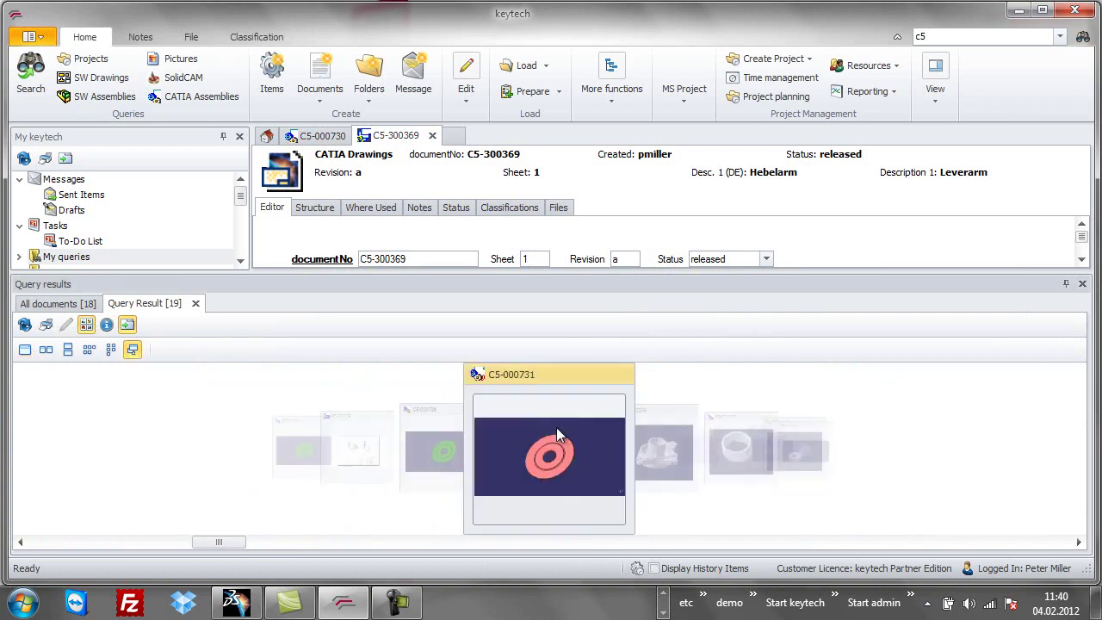
pyautogui.scroll(-5, 557, 434)
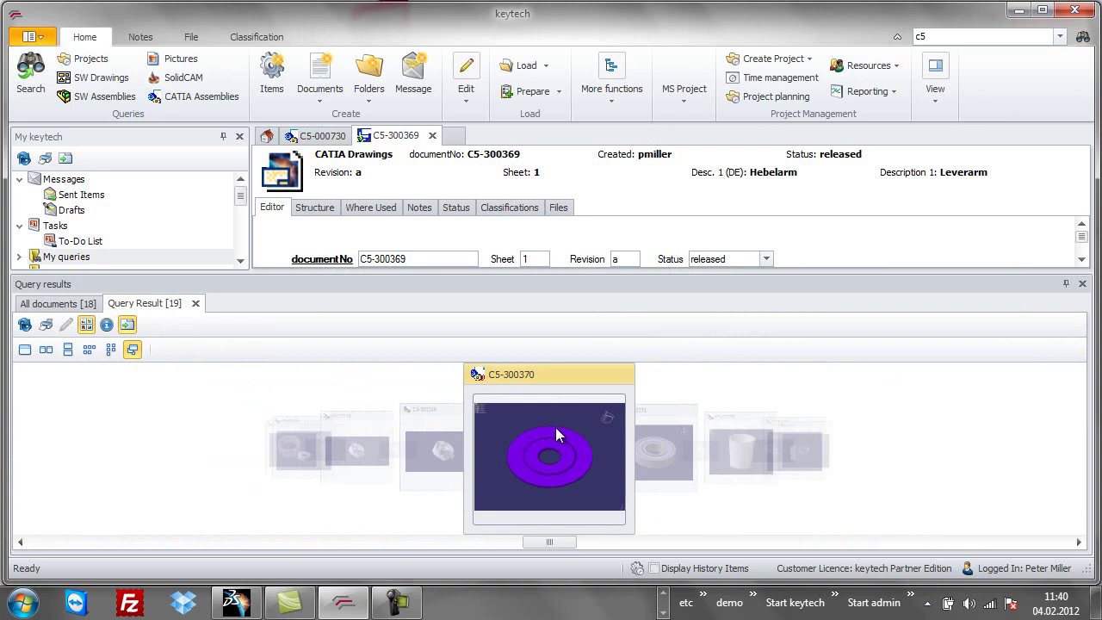
pyautogui.scroll(-3, 555, 427)
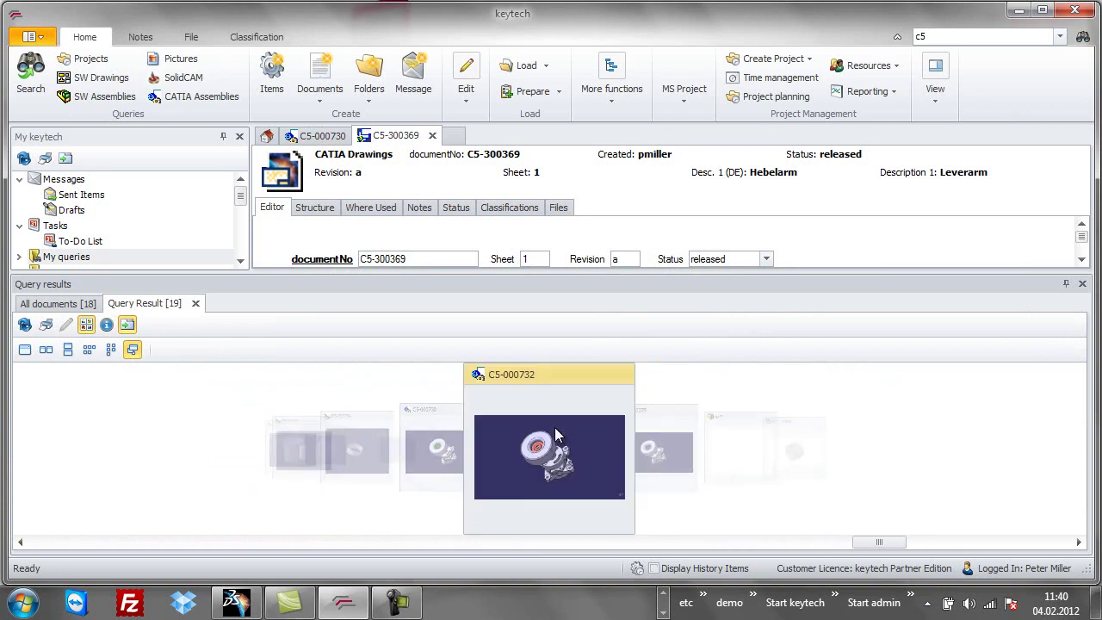
# Switch the c5 results to a thumbnail grid and scroll through them.
pyautogui.click(110, 350)
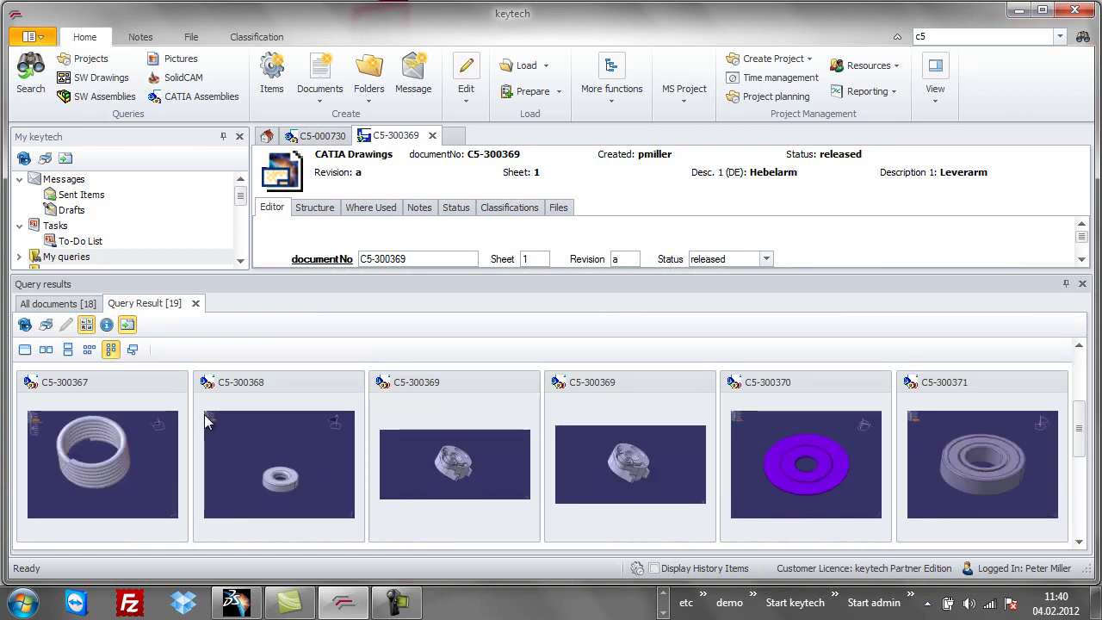
pyautogui.scroll(3, 206, 420)
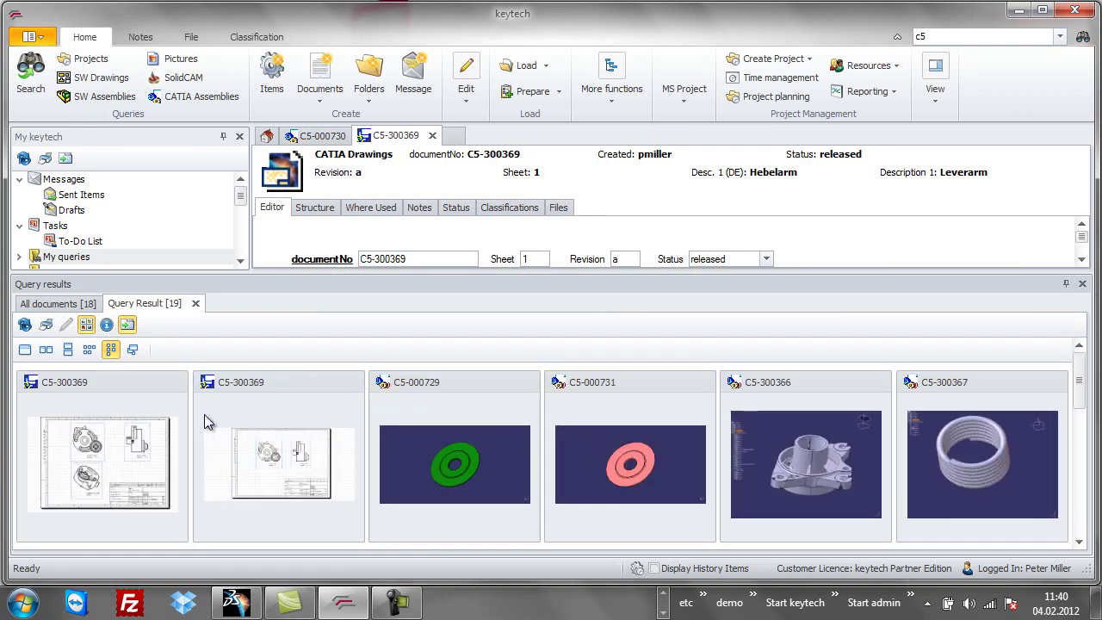
pyautogui.scroll(-5, 204, 414)
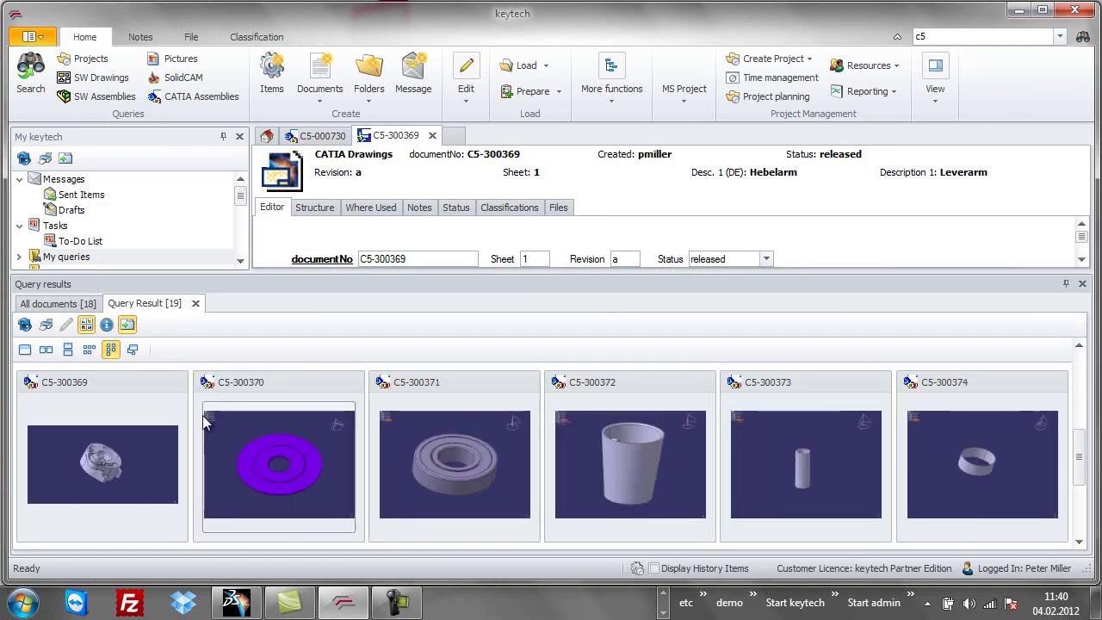
pyautogui.scroll(-2, 203, 416)
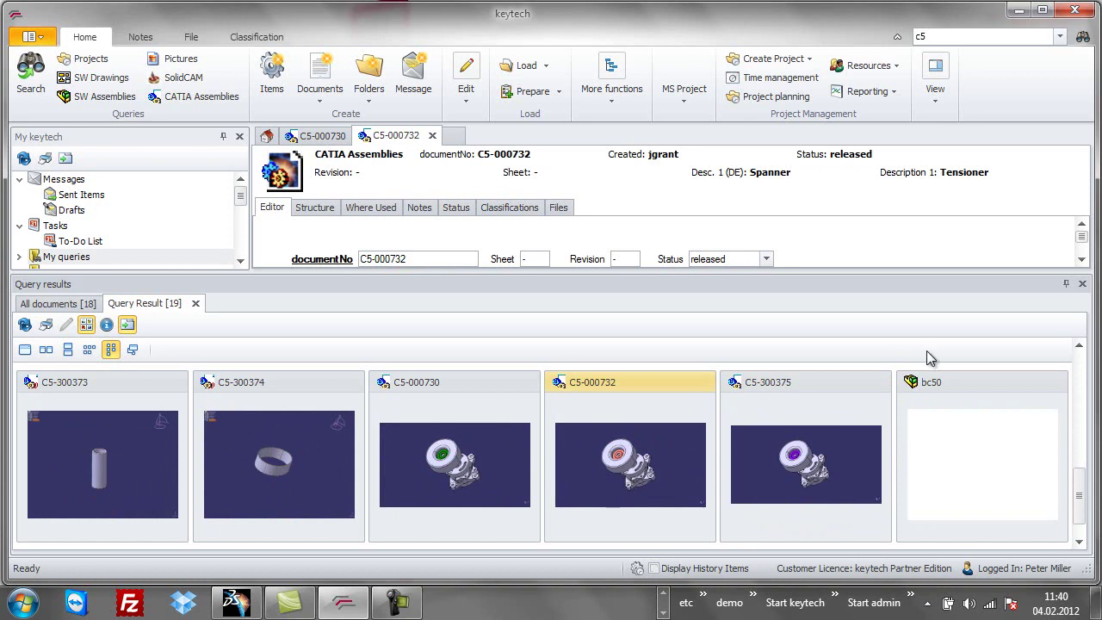
# Show C5-000732 alone, check its release status, then view its structure and 3D preview.
pyautogui.click(1082, 284)
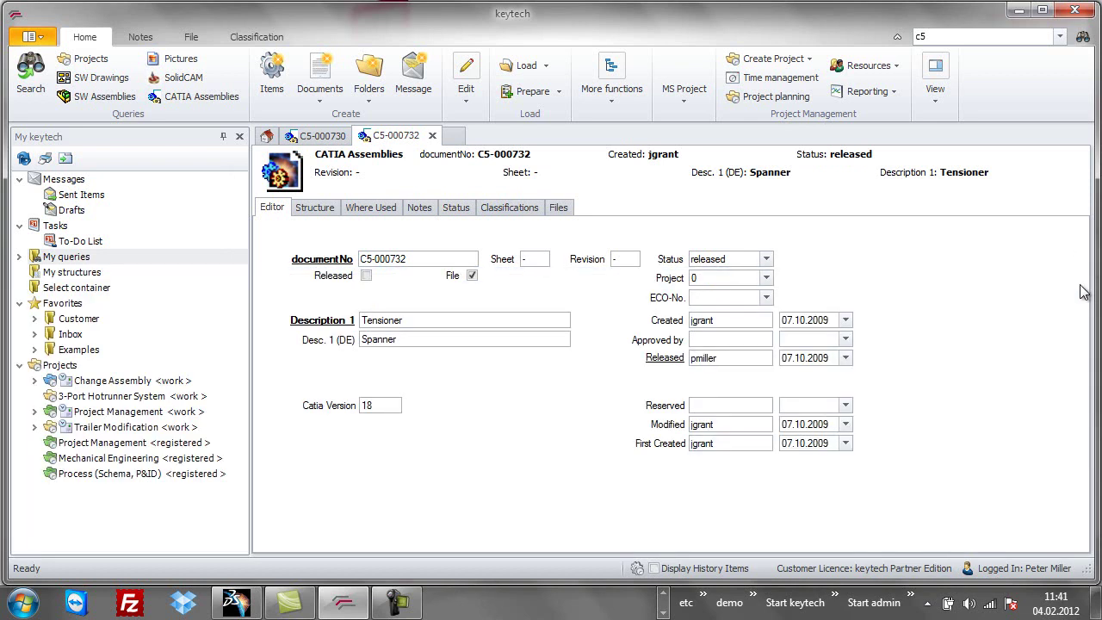
pyautogui.doubleClick(438, 259)
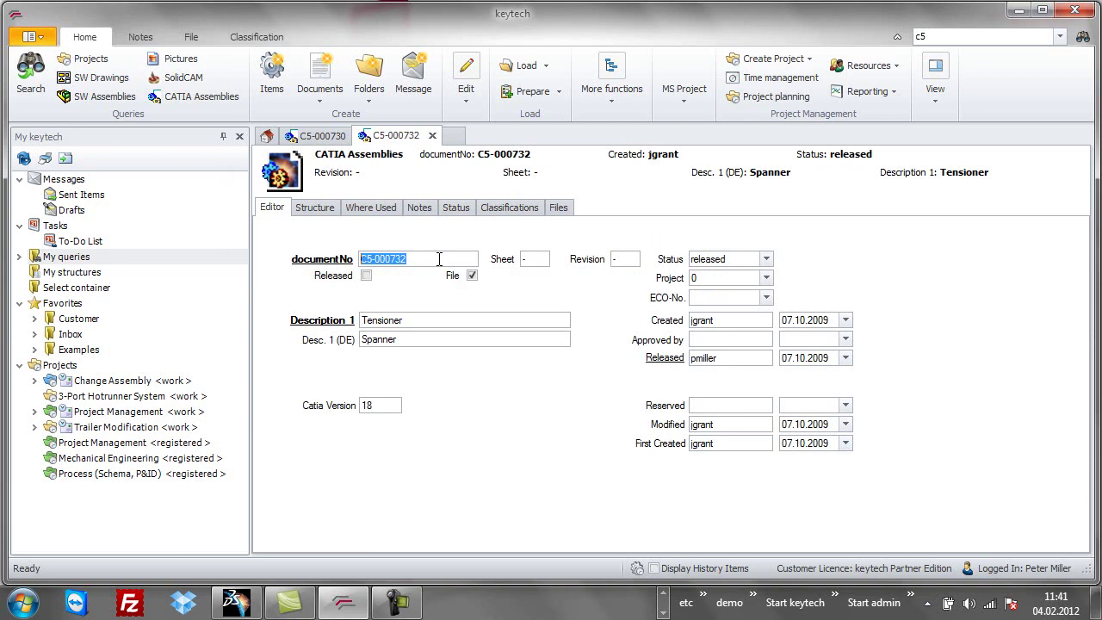
pyautogui.click(462, 213)
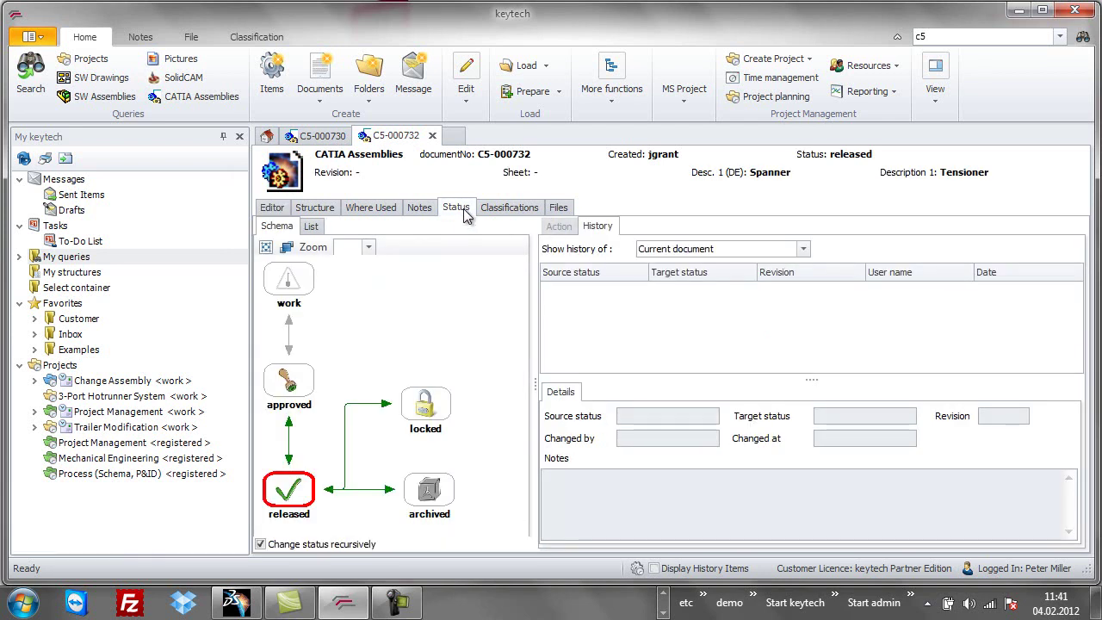
pyautogui.click(315, 209)
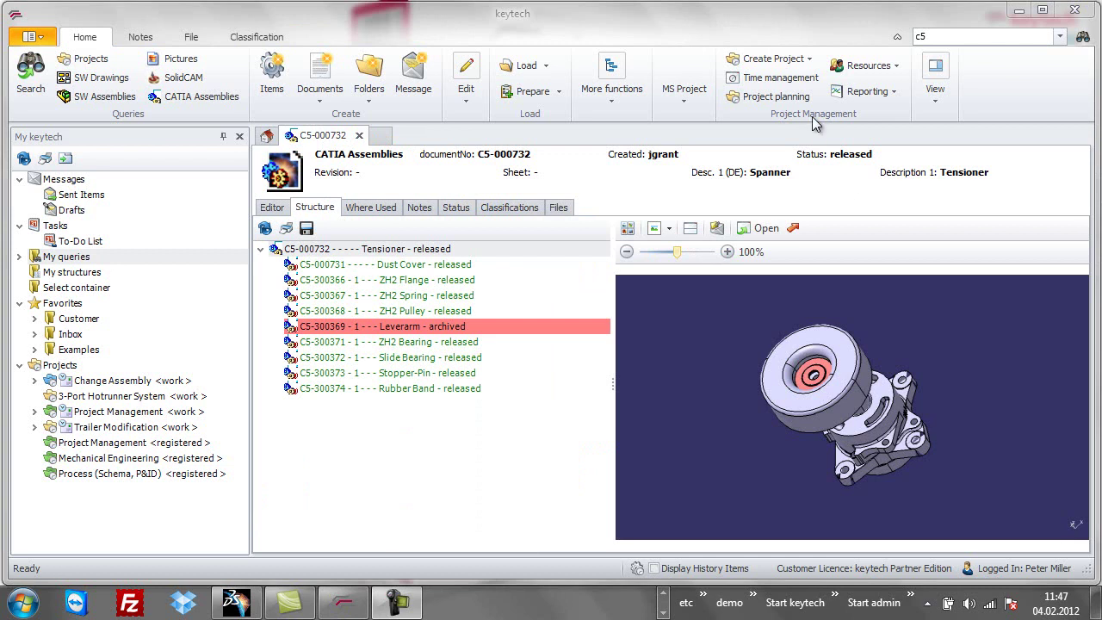
# Create a new ECO for customer Crosstrainer Inc., titled 'Create variantof', with ECR type VARIANT.
pyautogui.click(814, 60)
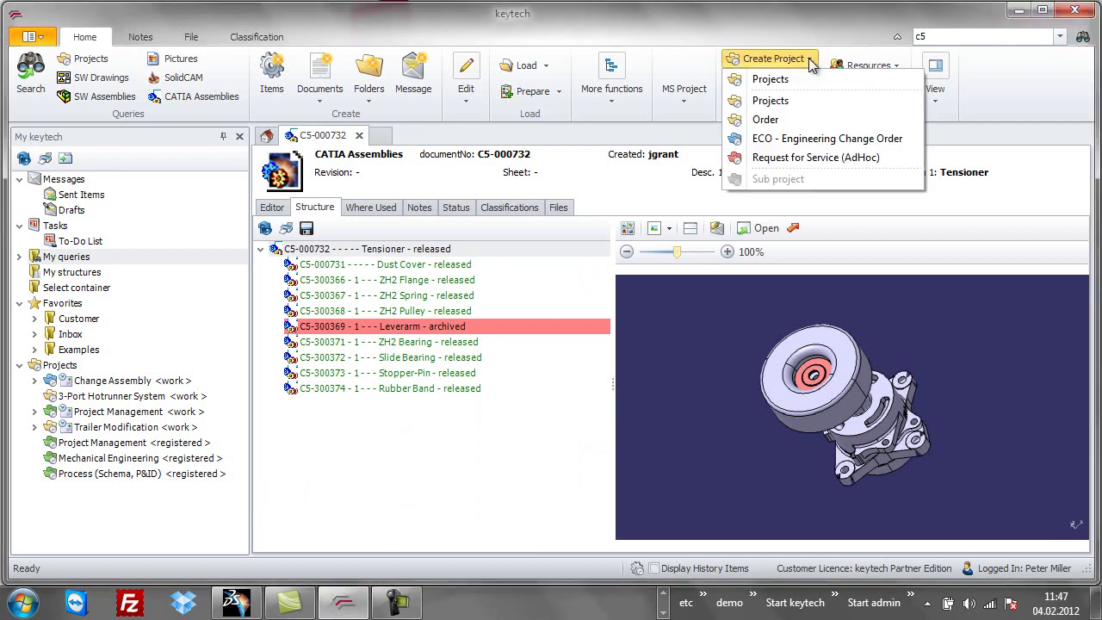
pyautogui.click(814, 140)
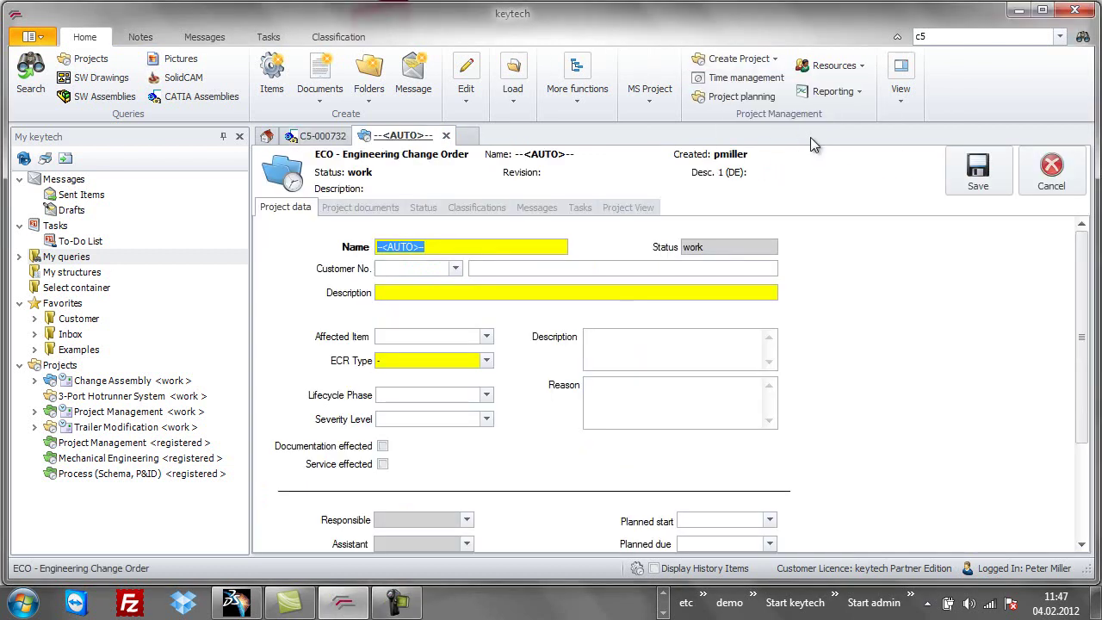
pyautogui.click(455, 267)
pyautogui.click(575, 370)
pyautogui.click(474, 293)
pyautogui.write('Create ')
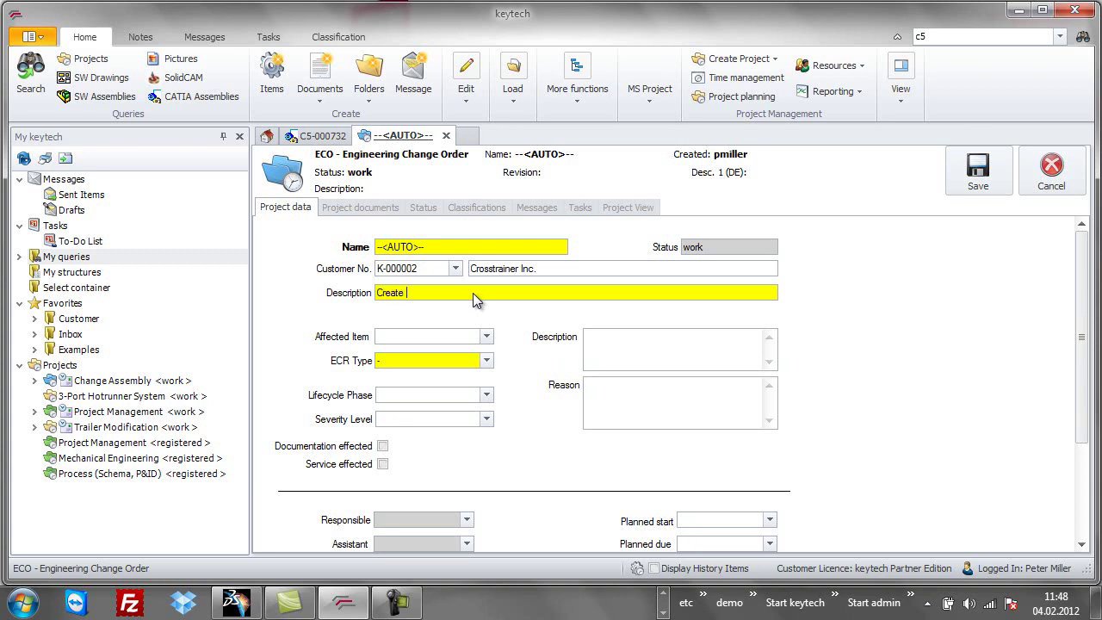
pyautogui.write('variantof tensioner')
pyautogui.click(487, 360)
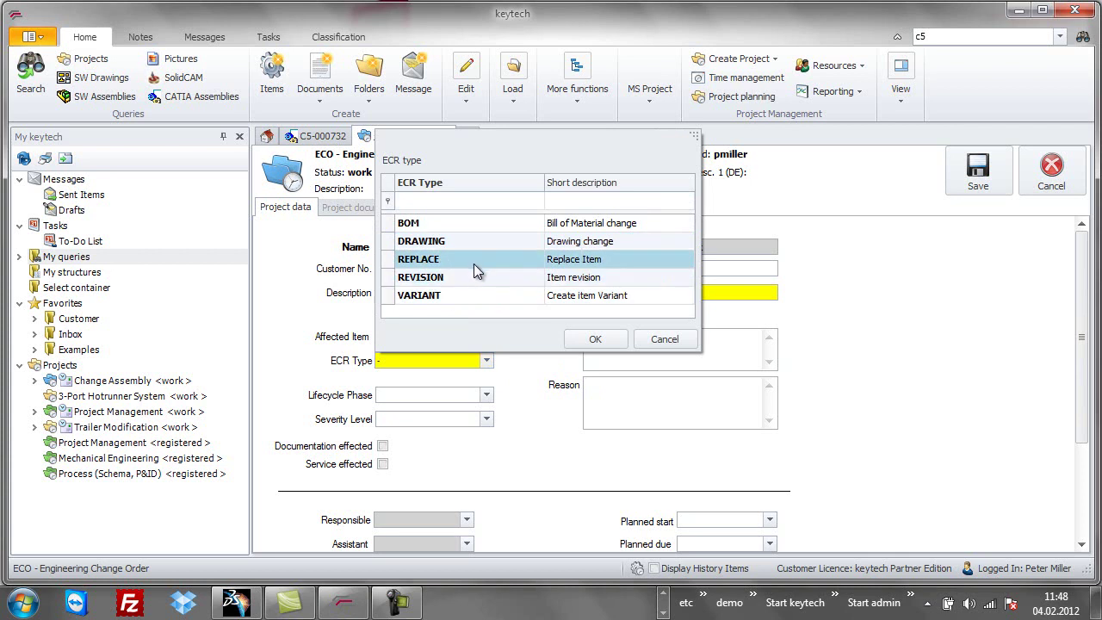
pyautogui.doubleClick(469, 295)
# Set lifecycle phase Production, severity NORMAL, and mark documentation as affected.
pyautogui.click(486, 395)
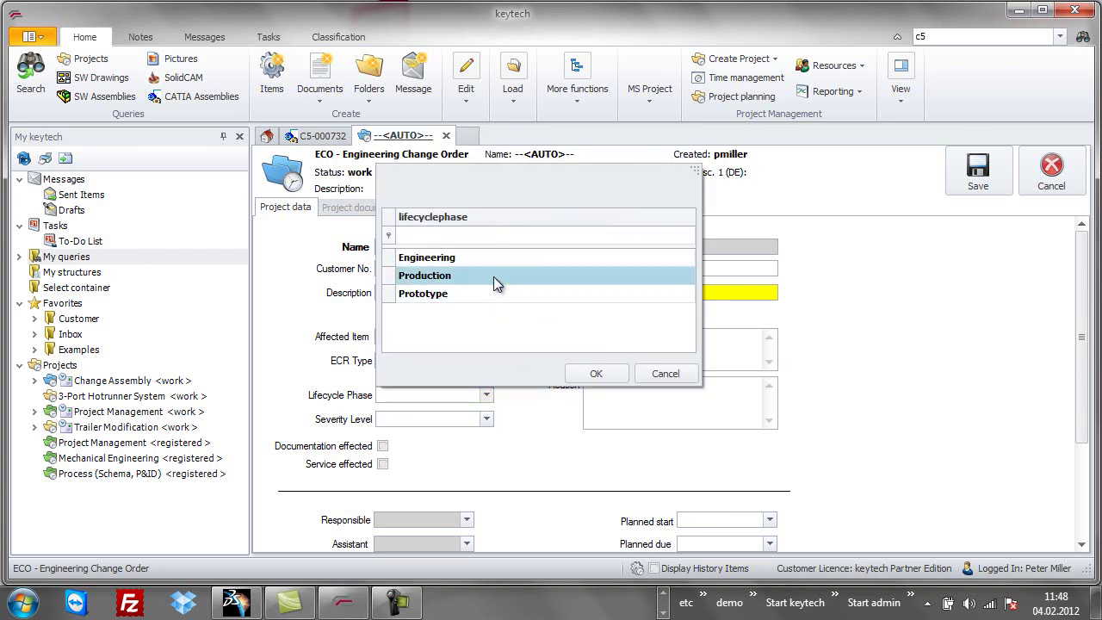
pyautogui.doubleClick(493, 273)
pyautogui.click(486, 419)
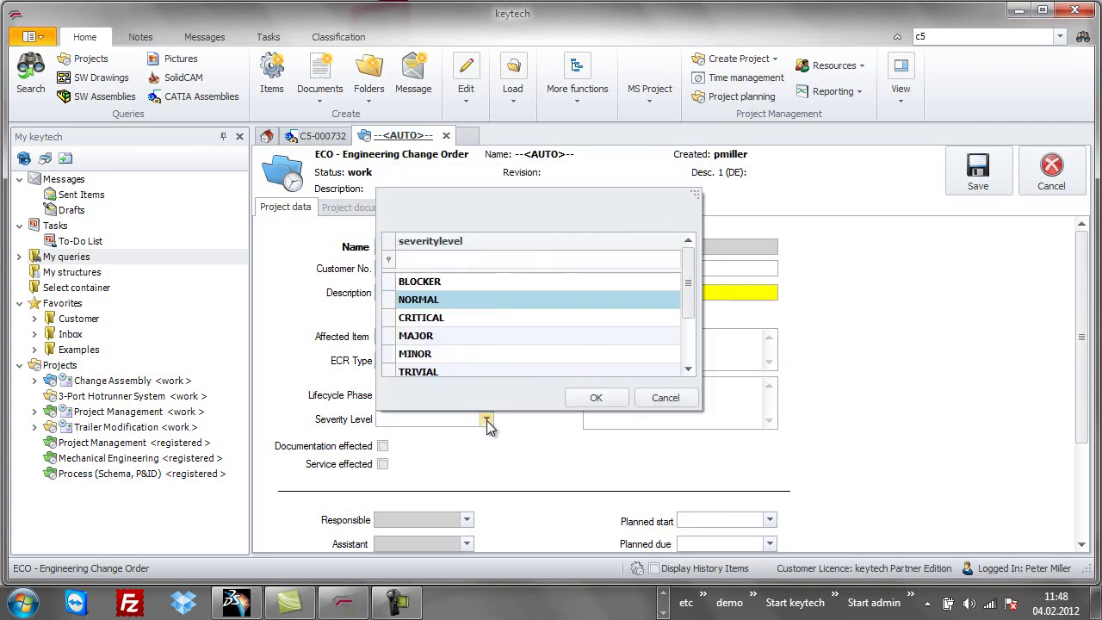
pyautogui.doubleClick(475, 298)
pyautogui.click(382, 446)
# Make the 'pm' user responsible, set planned start 04.02.2012, and save as ECO0018.
pyautogui.click(467, 520)
pyautogui.click(473, 364)
pyautogui.write('pm')
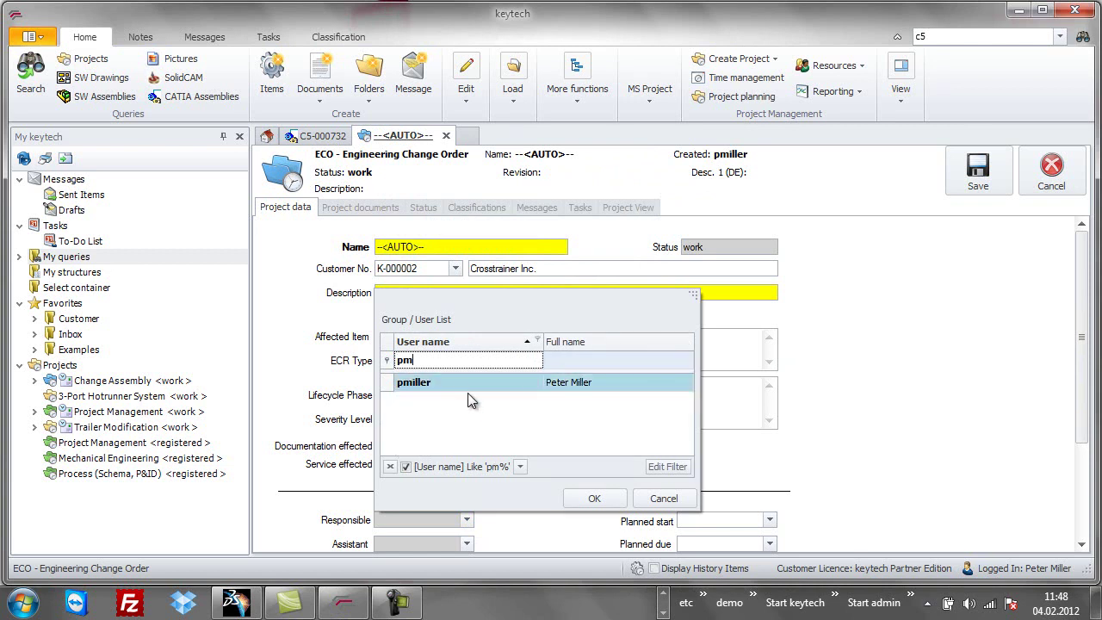
pyautogui.doubleClick(469, 385)
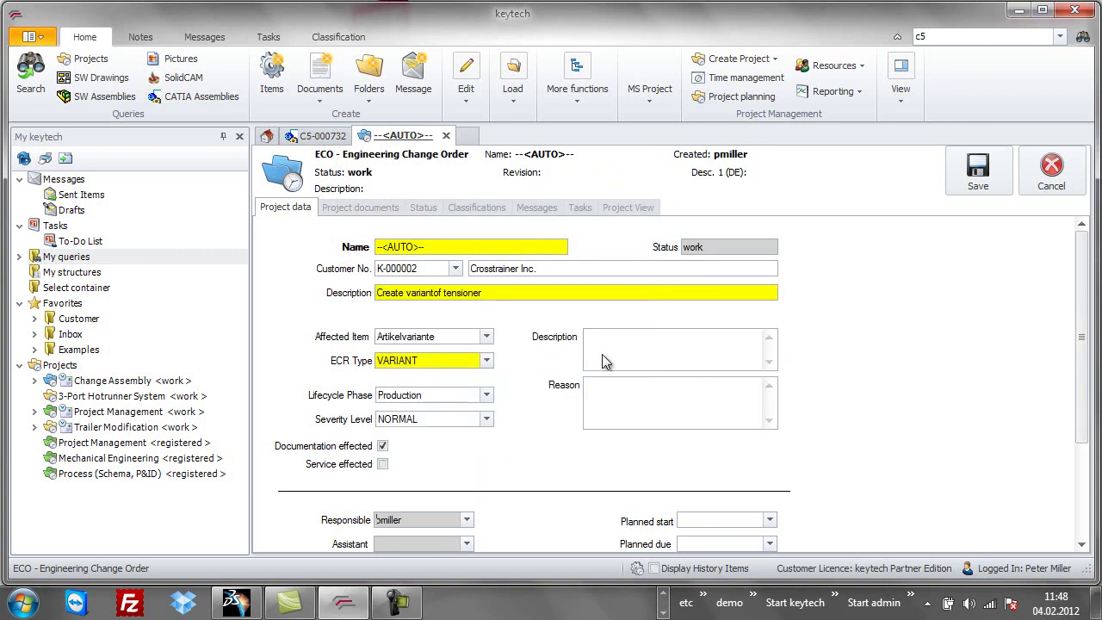
pyautogui.click(769, 520)
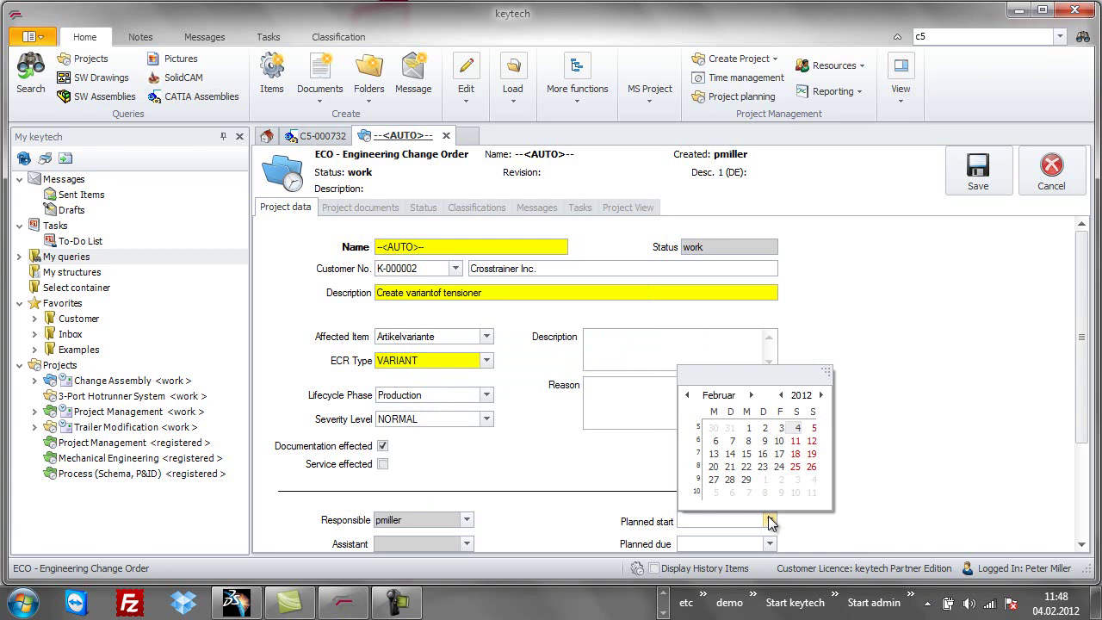
pyautogui.click(796, 428)
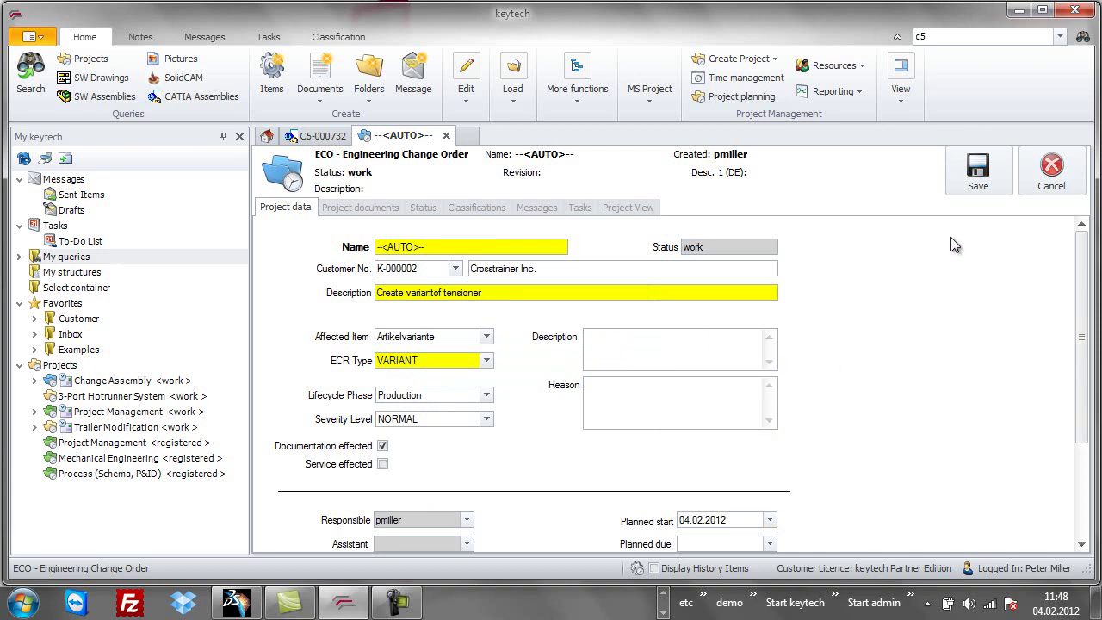
pyautogui.click(1001, 177)
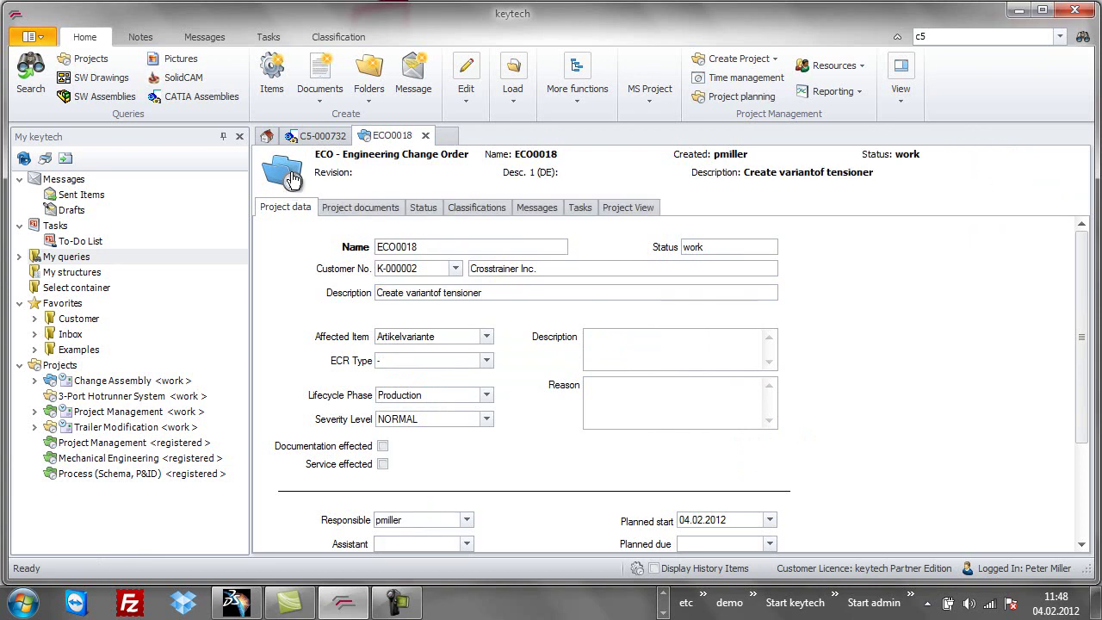
# Add the ECO to Favorites and show where Leverarm C5-300369 is used.
pyautogui.moveTo(284, 176); pyautogui.dragTo(58, 307)
pyautogui.click(35, 365)
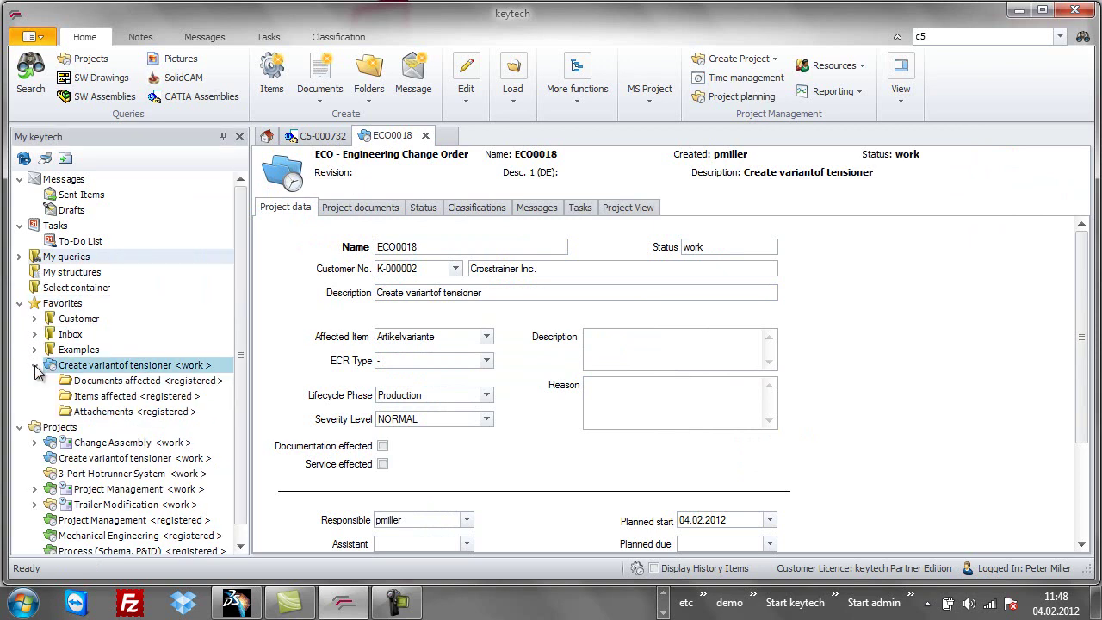
pyautogui.click(349, 328)
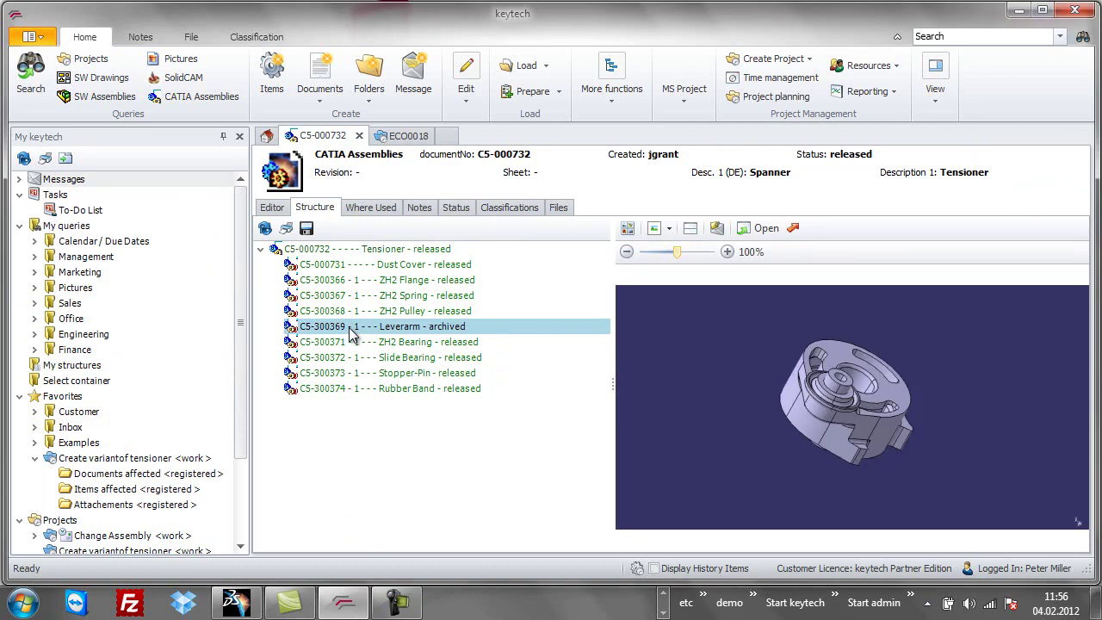
pyautogui.rightClick(350, 331)
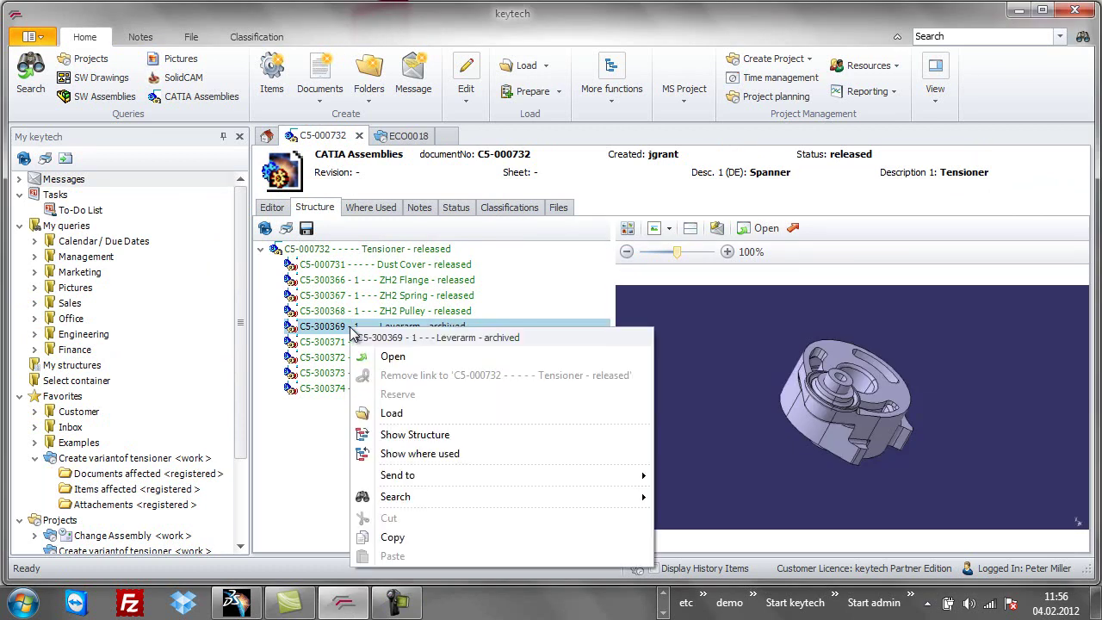
pyautogui.click(465, 455)
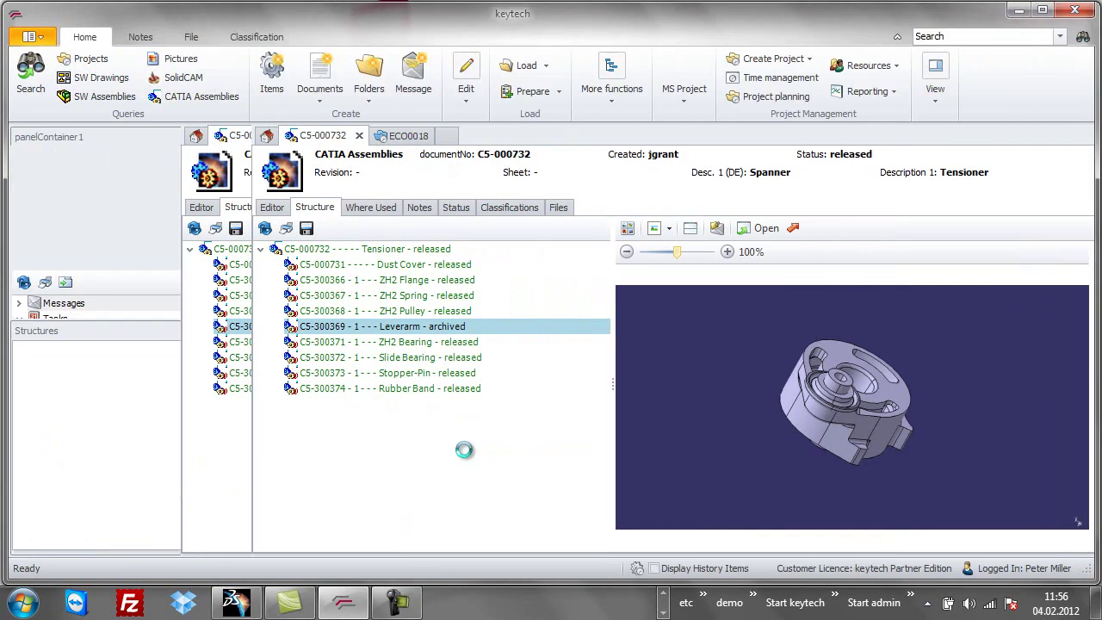
# Open the listed Leverarm drawing and Tensioner assemblies C5-300375, C5-000730 and C5-000732.
pyautogui.doubleClick(223, 464)
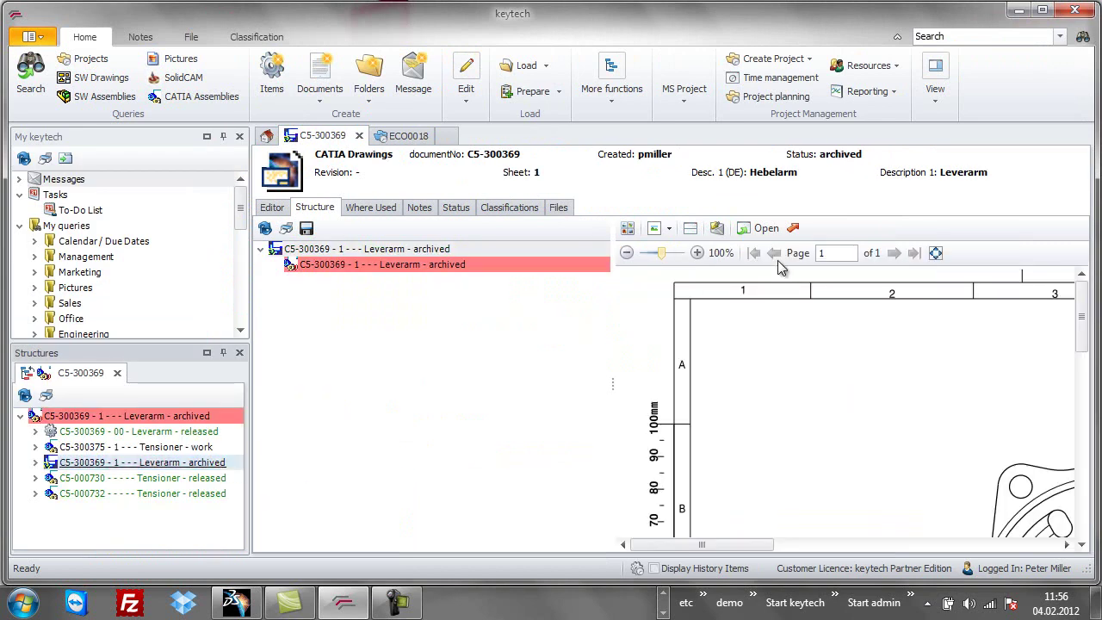
pyautogui.click(930, 253)
pyautogui.doubleClick(198, 447)
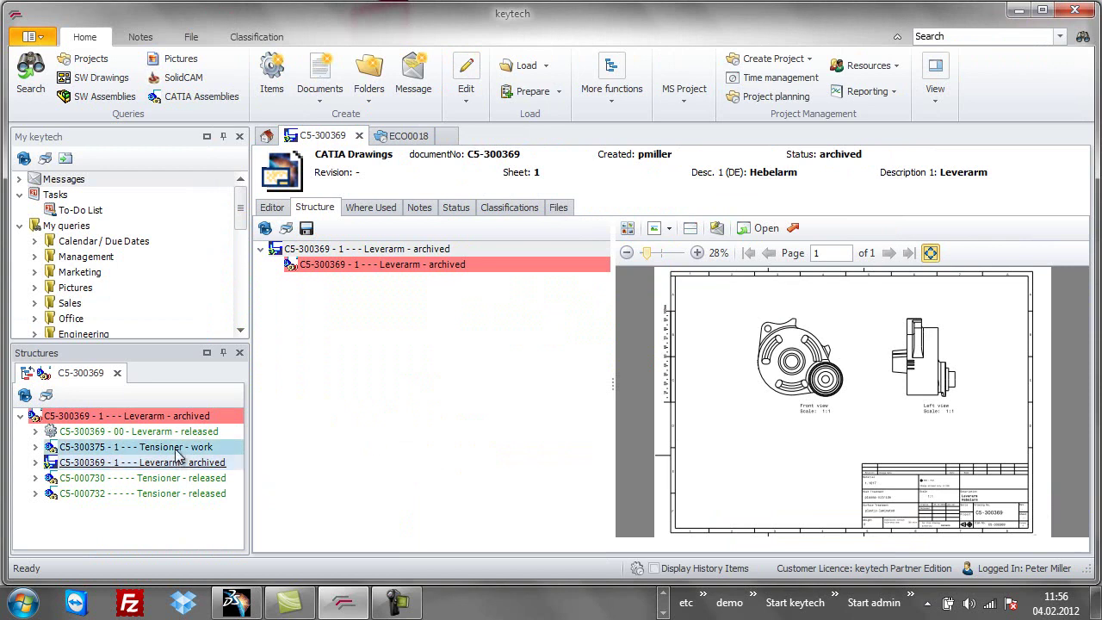
pyautogui.doubleClick(185, 480)
pyautogui.doubleClick(187, 495)
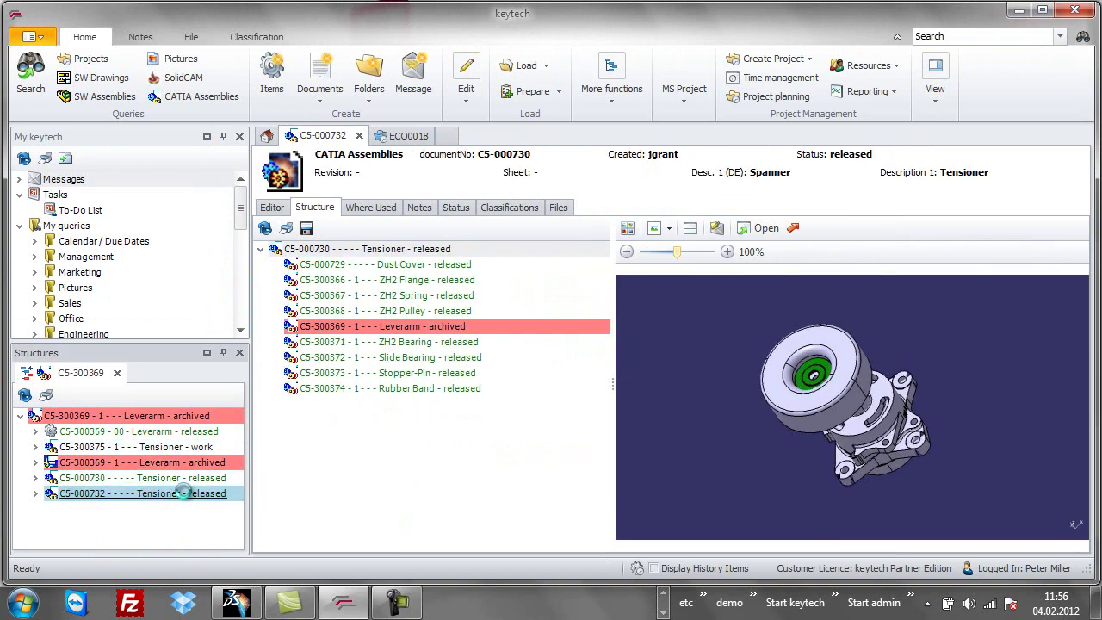
# Open the released Leverarm item C5-300369 and show its structure.
pyautogui.doubleClick(187, 433)
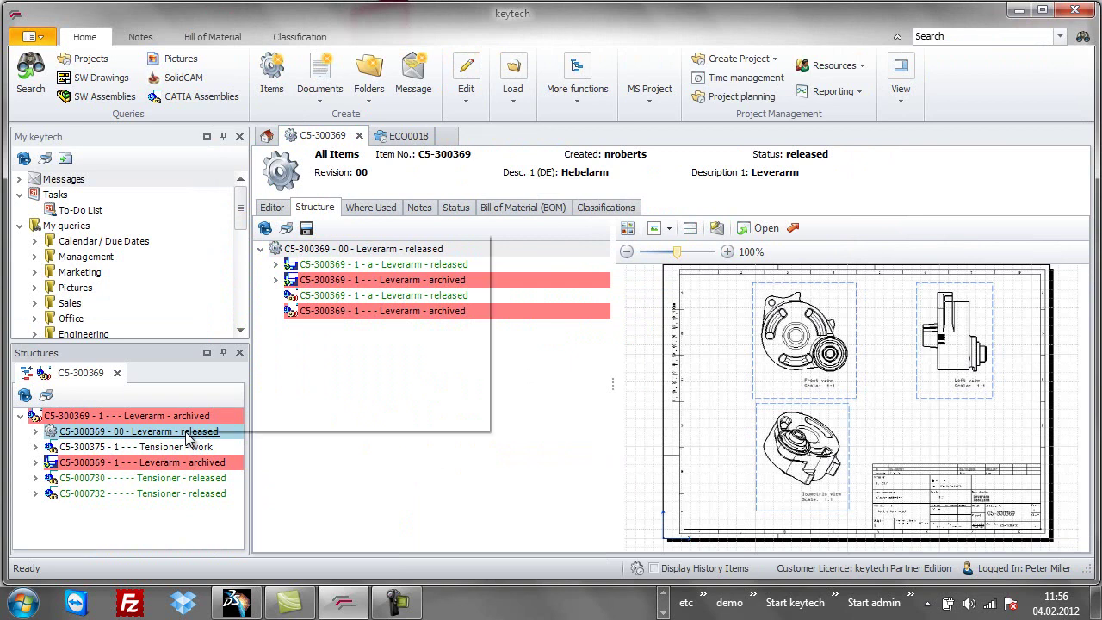
pyautogui.rightClick(188, 439)
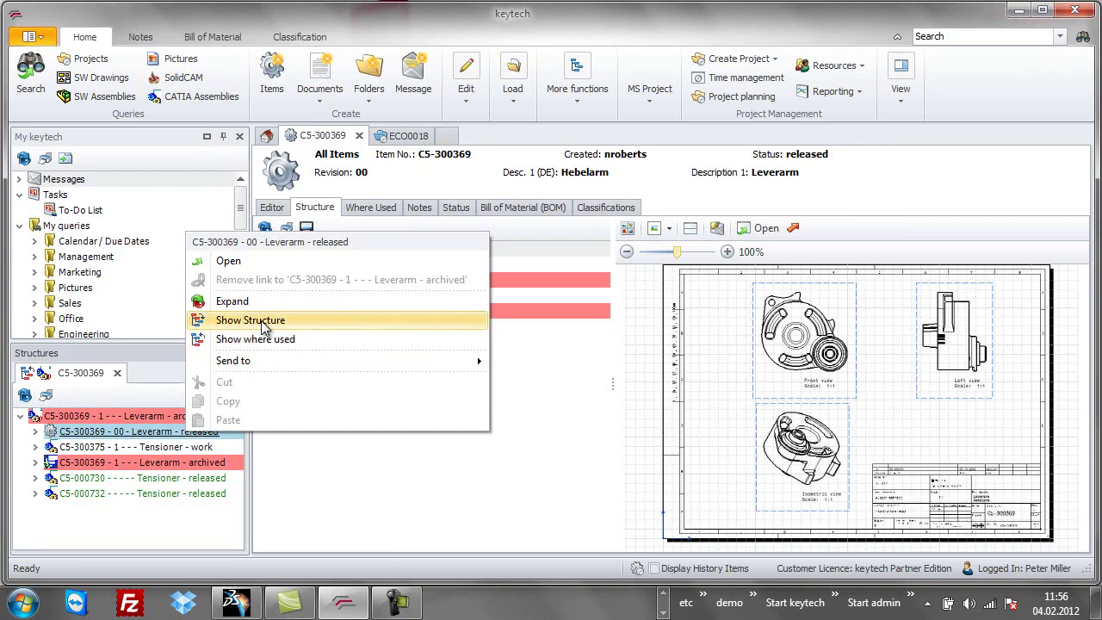
pyautogui.click(268, 260)
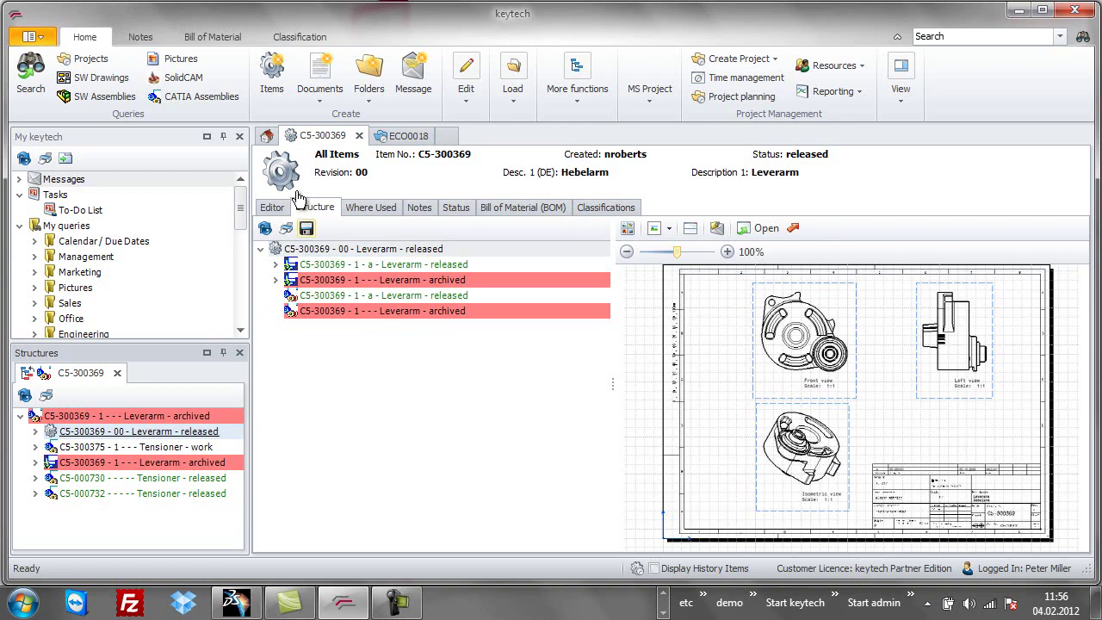
# Send the revision a Leverarm document to Favorites and close the where-used list.
pyautogui.rightClick(327, 296)
pyautogui.moveTo(542, 443)
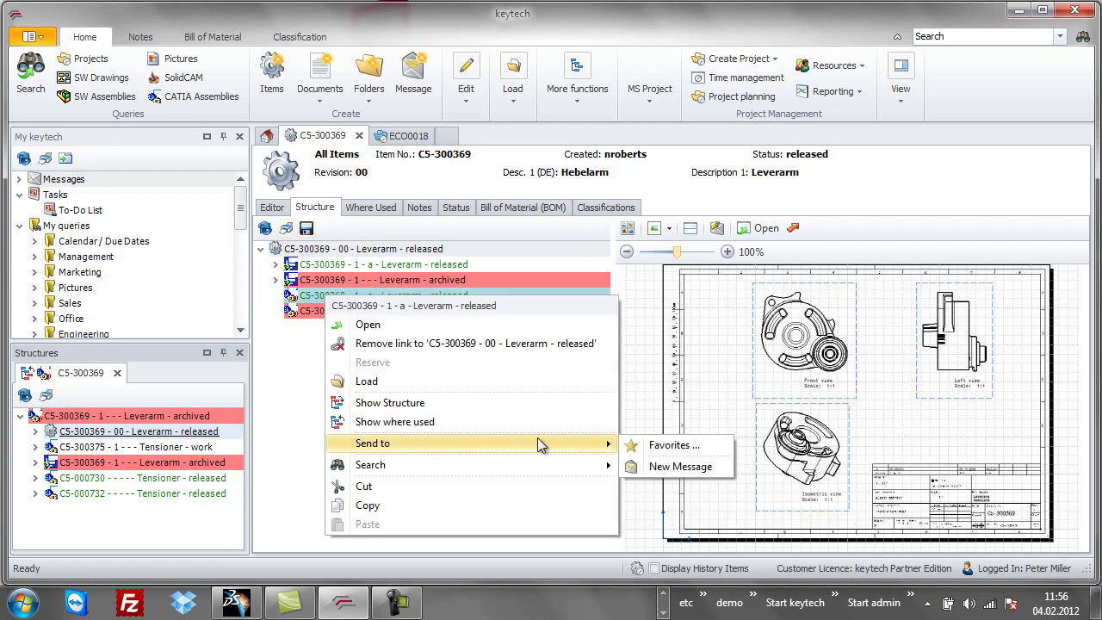
pyautogui.click(673, 445)
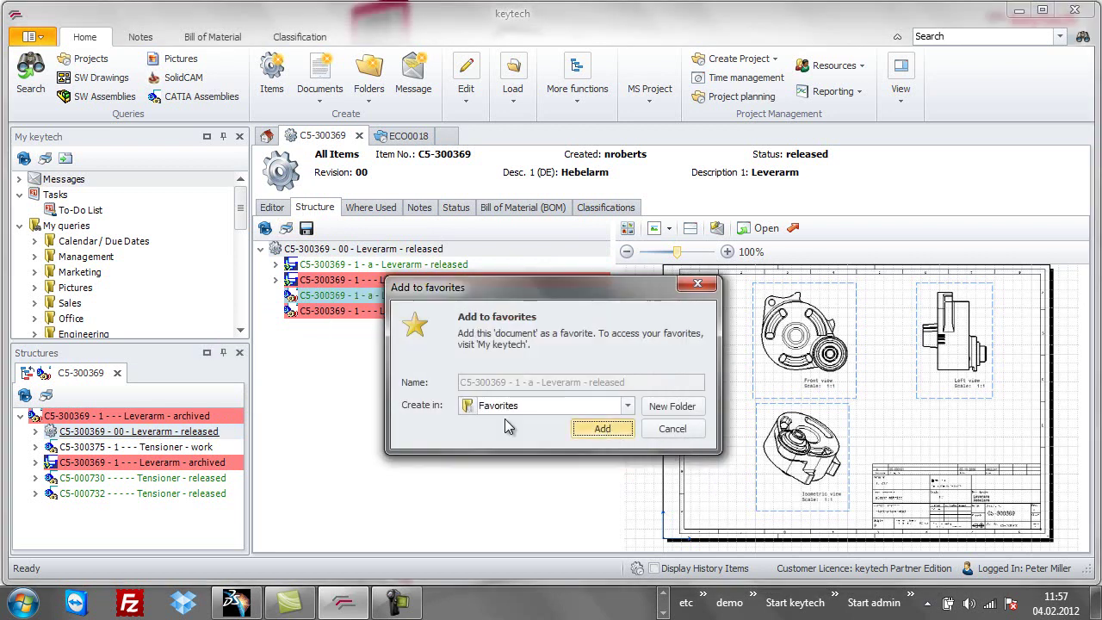
pyautogui.click(602, 429)
pyautogui.click(240, 353)
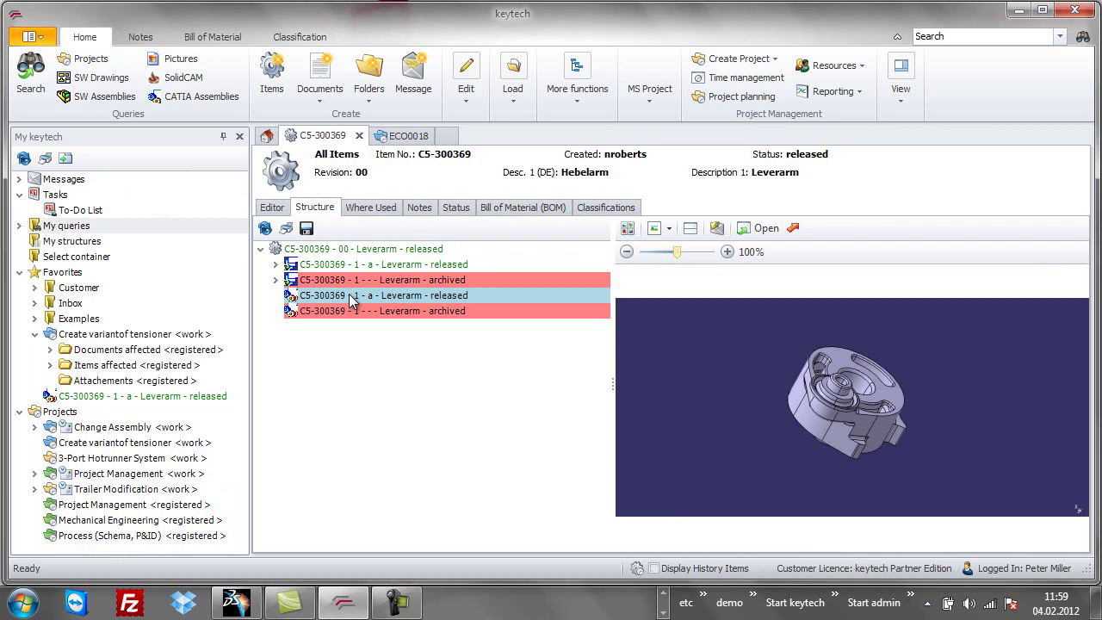
# Load the revision a Leverarm part into CATIA, check it, and return to keytech.
pyautogui.click(439, 297)
pyautogui.rightClick(439, 299)
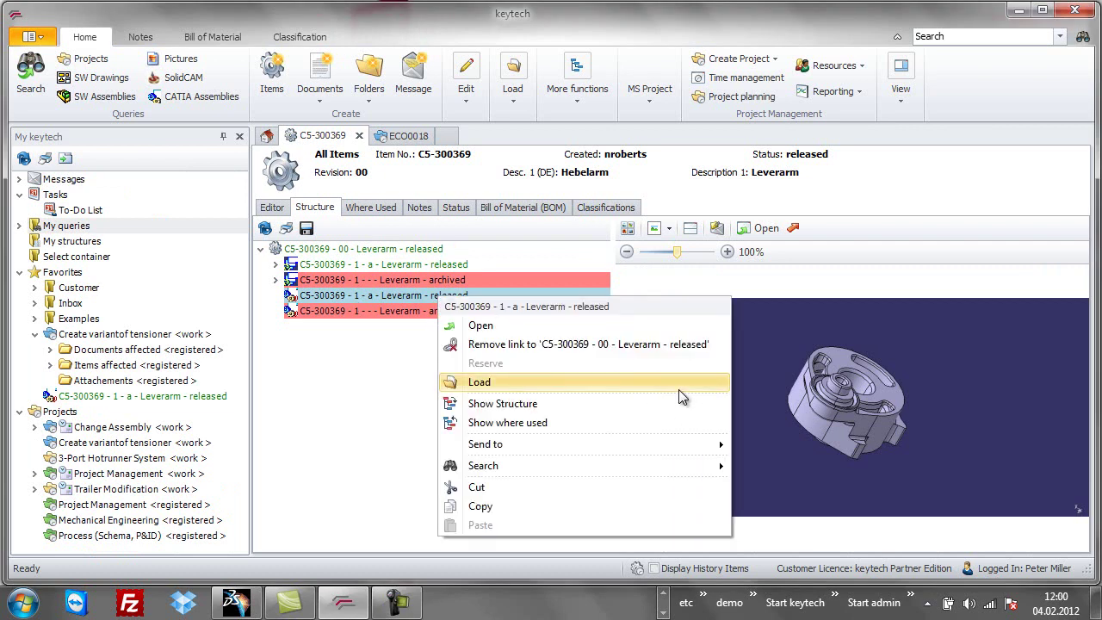
pyautogui.click(682, 383)
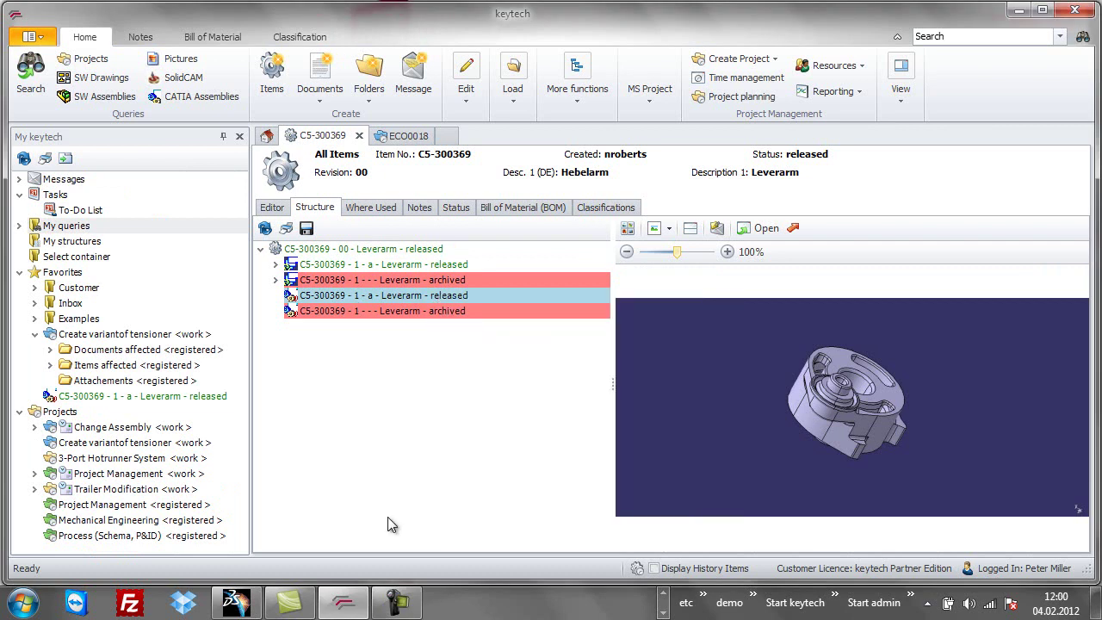
pyautogui.moveTo(241, 605)
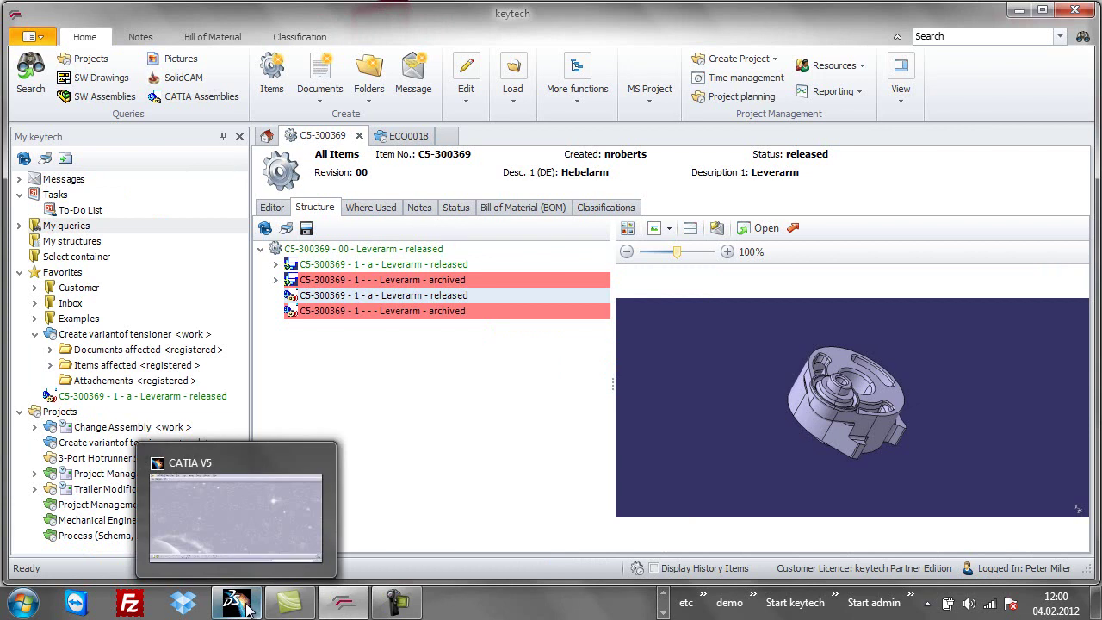
pyautogui.click(245, 606)
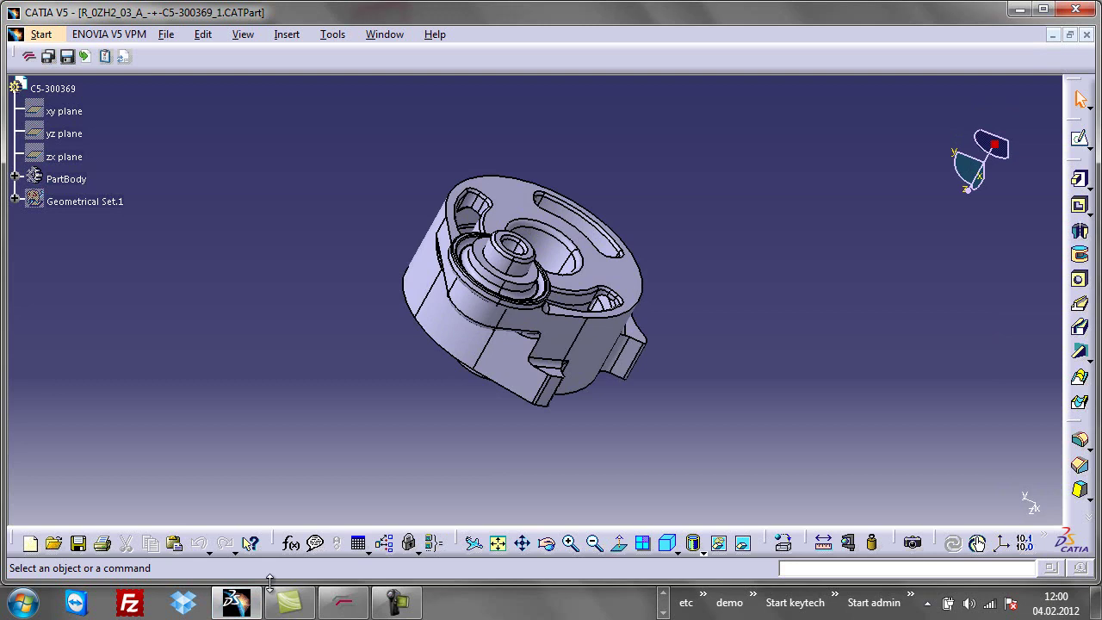
pyautogui.hotkey('alt', 'Tab')
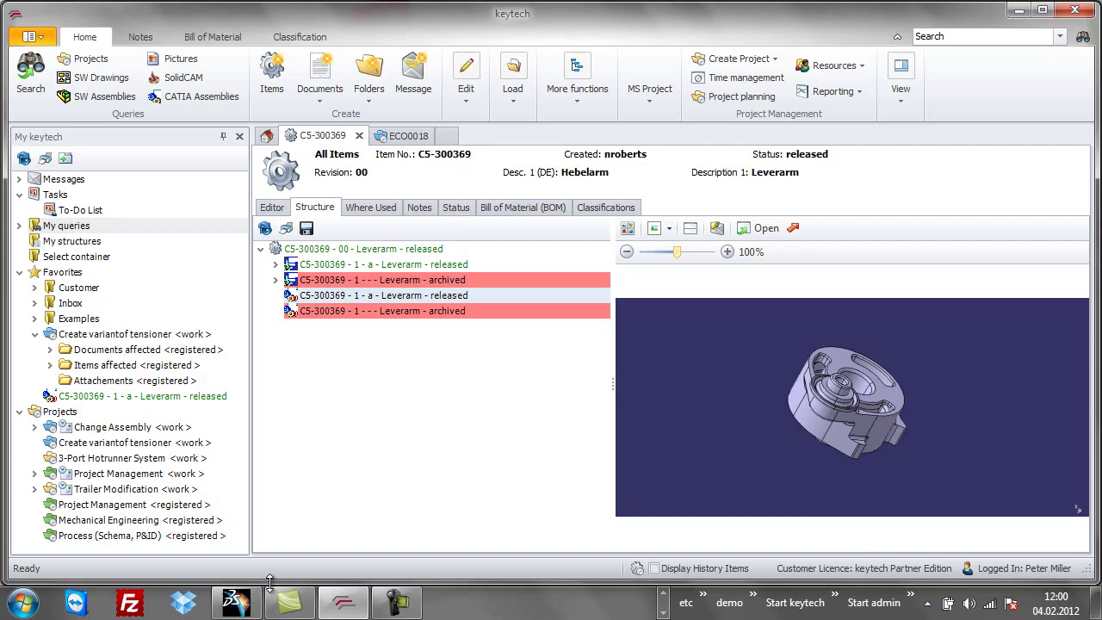
# Load the Leverarm drawing structure with used revisions and view it in CATIA V5.
pyautogui.rightClick(400, 270)
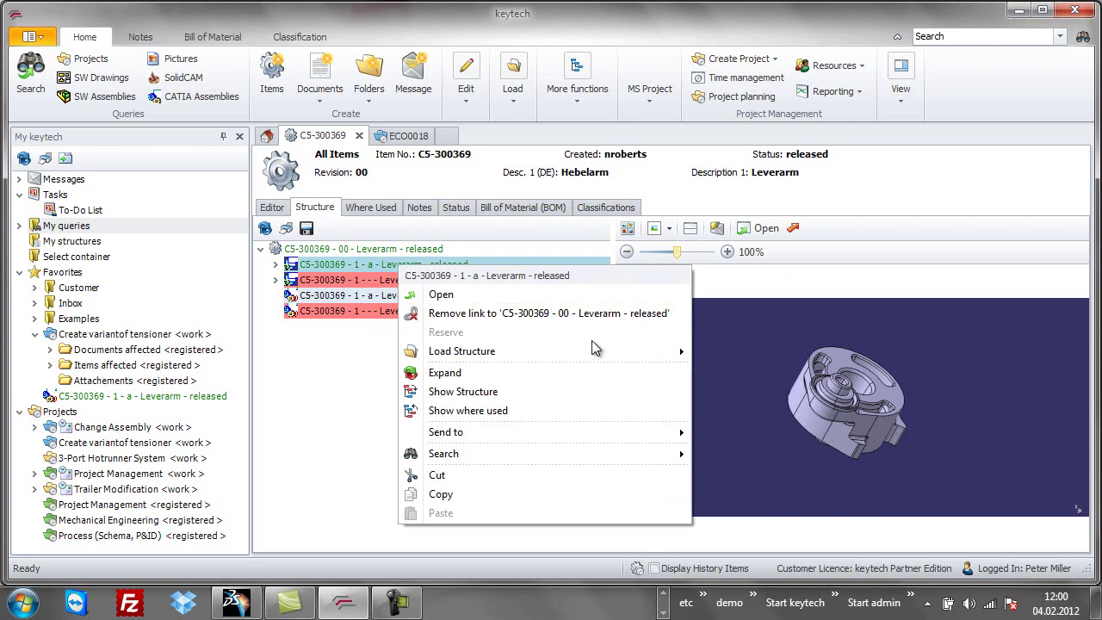
pyautogui.moveTo(631, 354)
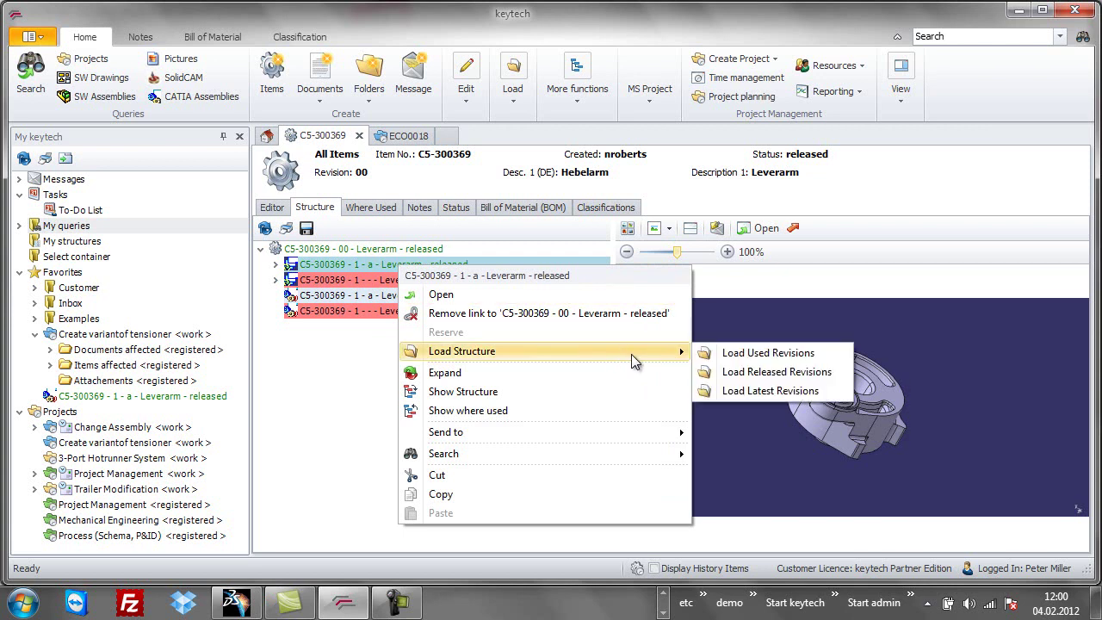
pyautogui.click(746, 354)
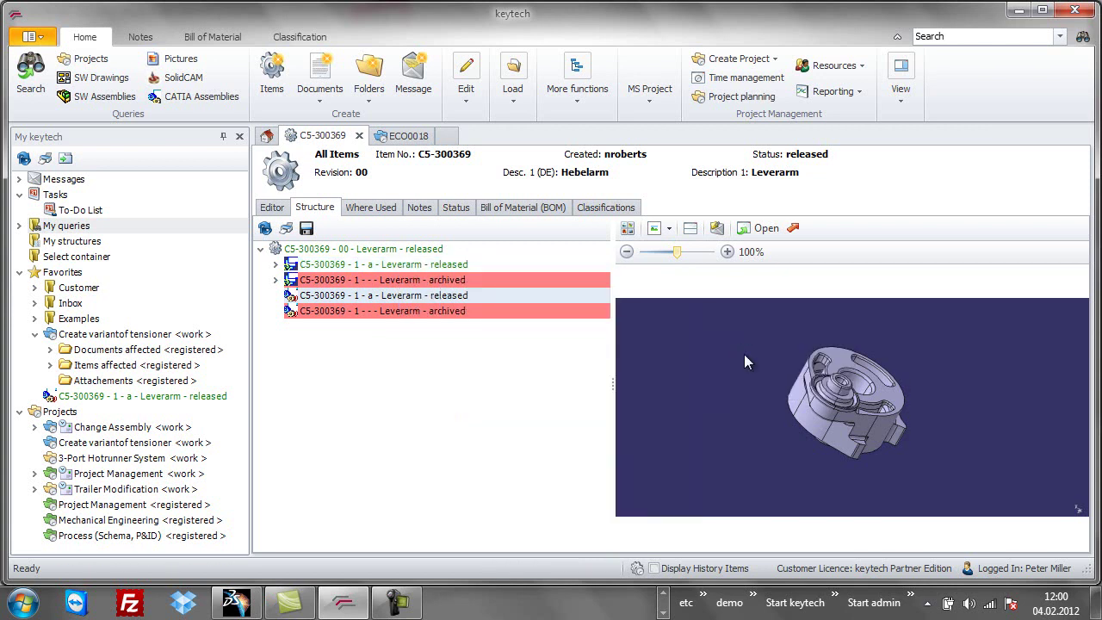
pyautogui.click(259, 606)
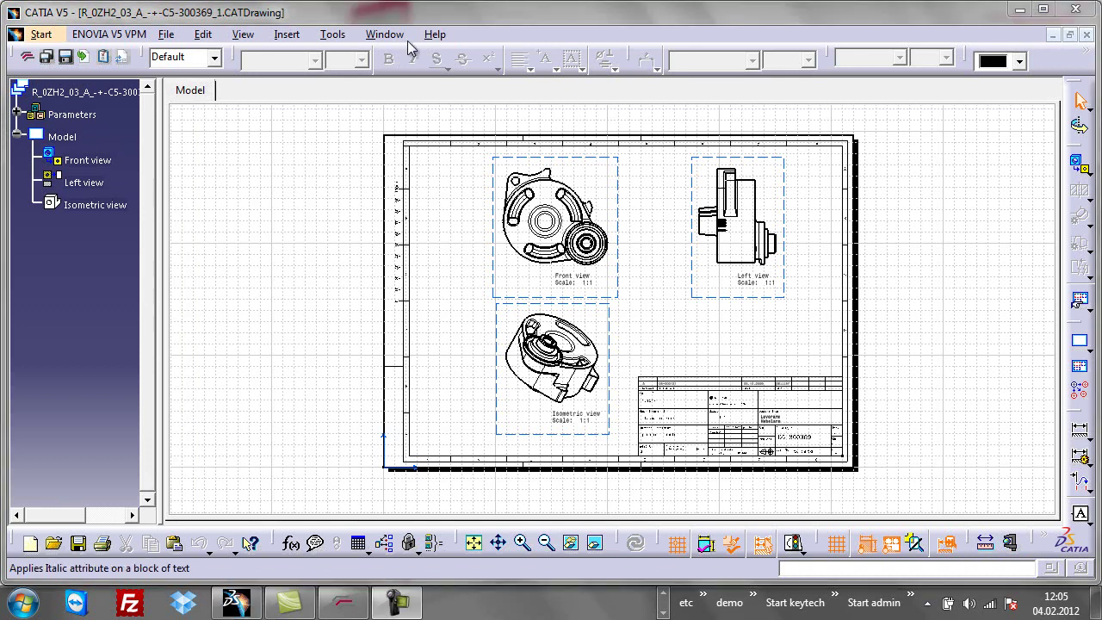
# Bring the lever arm CATPart forward and delete the selected feature.
pyautogui.click(385, 35)
pyautogui.click(418, 163)
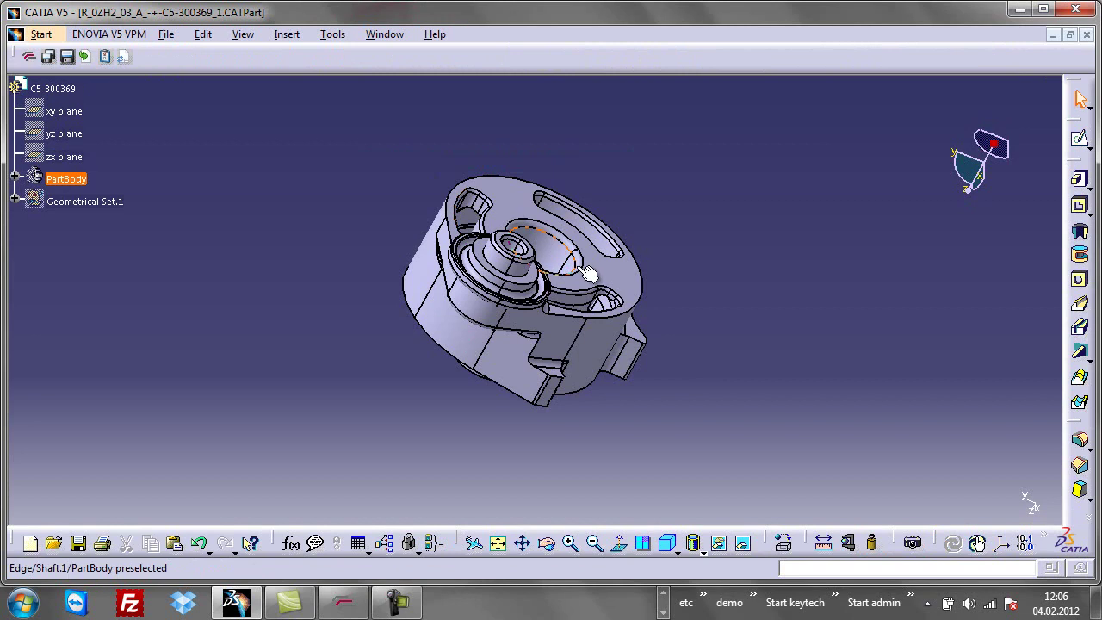
pyautogui.keyDown('ctrl'); pyautogui.moveTo(589, 274); pyautogui.dragTo(577, 188, button='middle'); pyautogui.keyUp('ctrl')
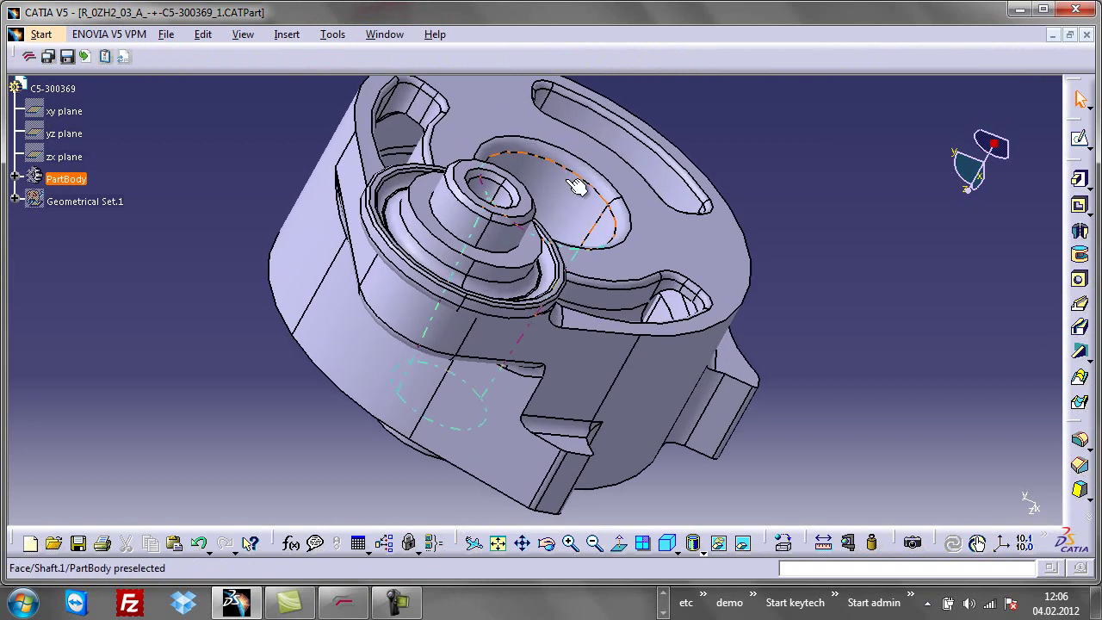
pyautogui.click(670, 190)
pyautogui.press('Delete')
pyautogui.press('Return')
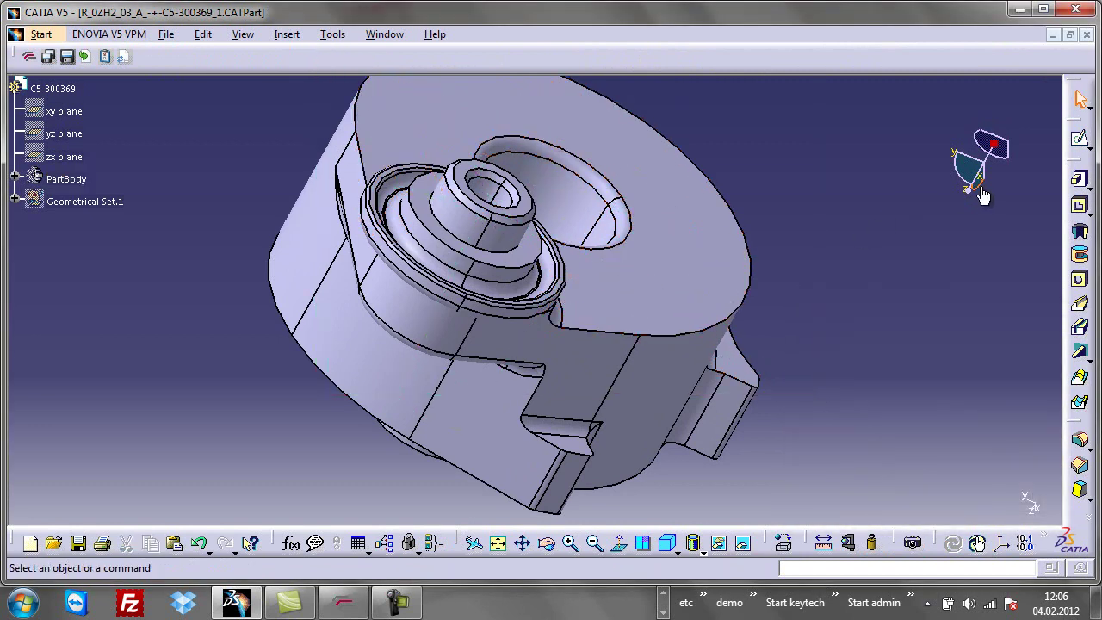
# Change the pad's 42 mm profile dimension to 44 mm and fit the part in view.
pyautogui.moveTo(975, 181); pyautogui.dragTo(985, 167)
pyautogui.doubleClick(597, 313)
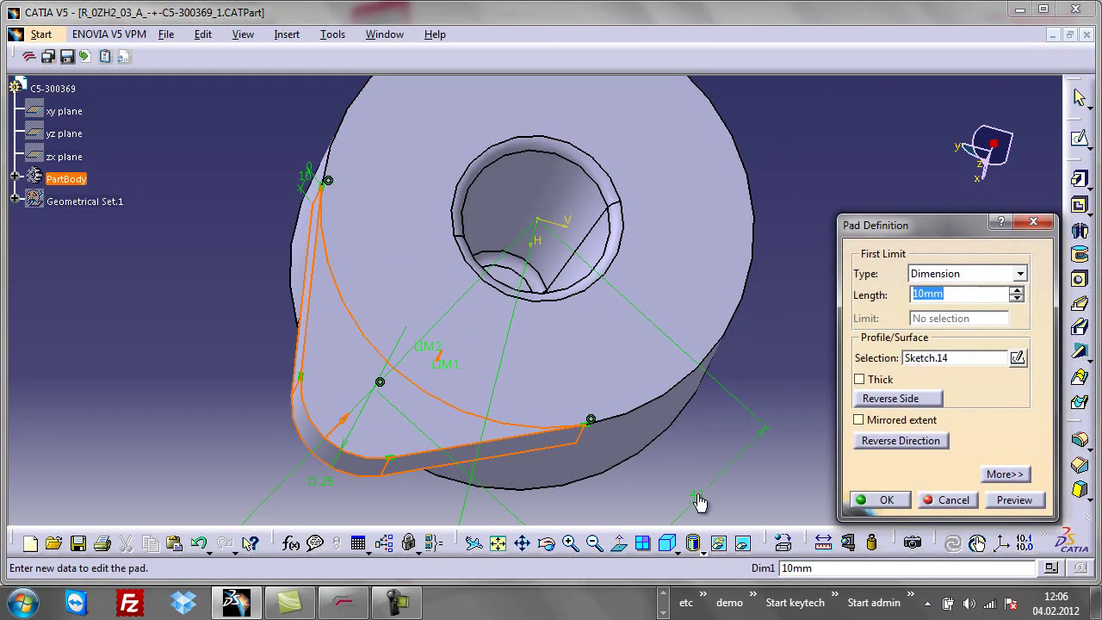
pyautogui.doubleClick(699, 500)
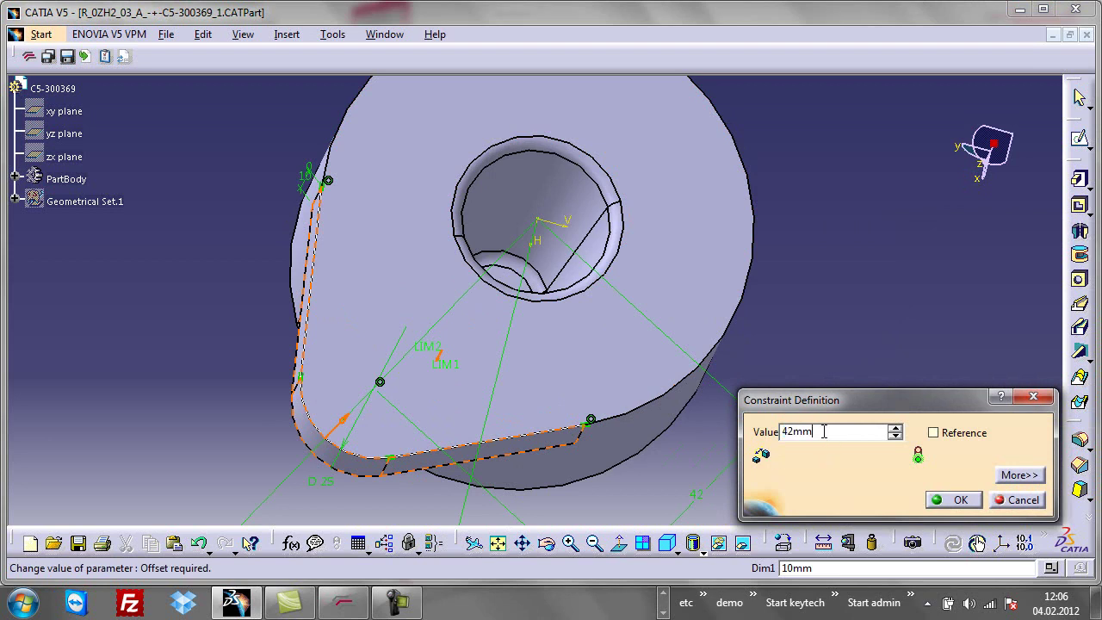
pyautogui.write('44')
pyautogui.click(954, 501)
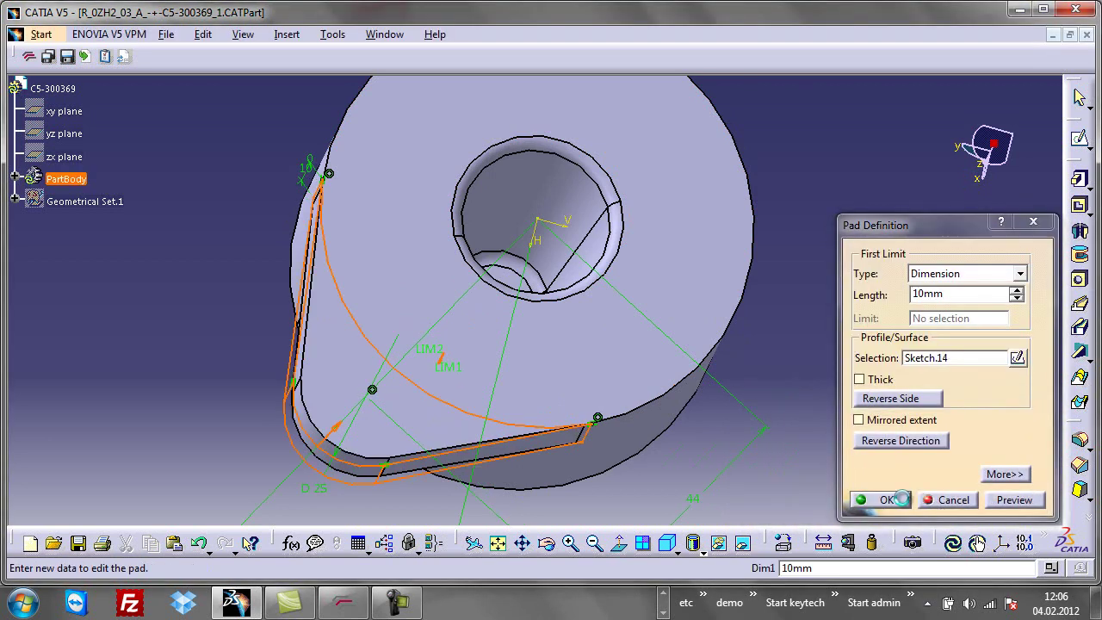
pyautogui.click(887, 500)
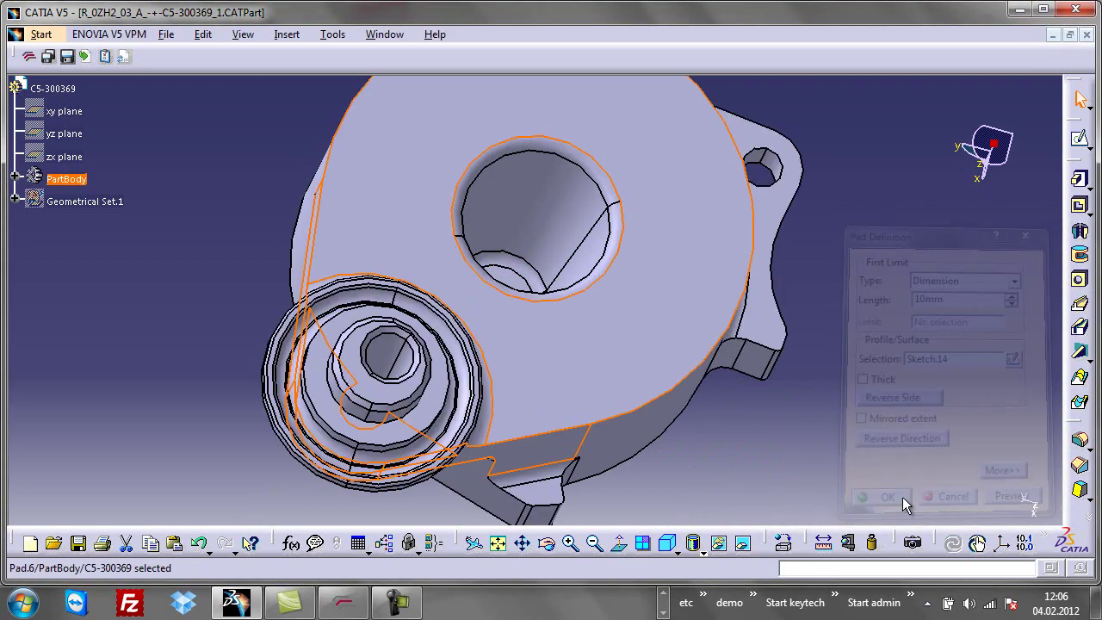
pyautogui.click(500, 544)
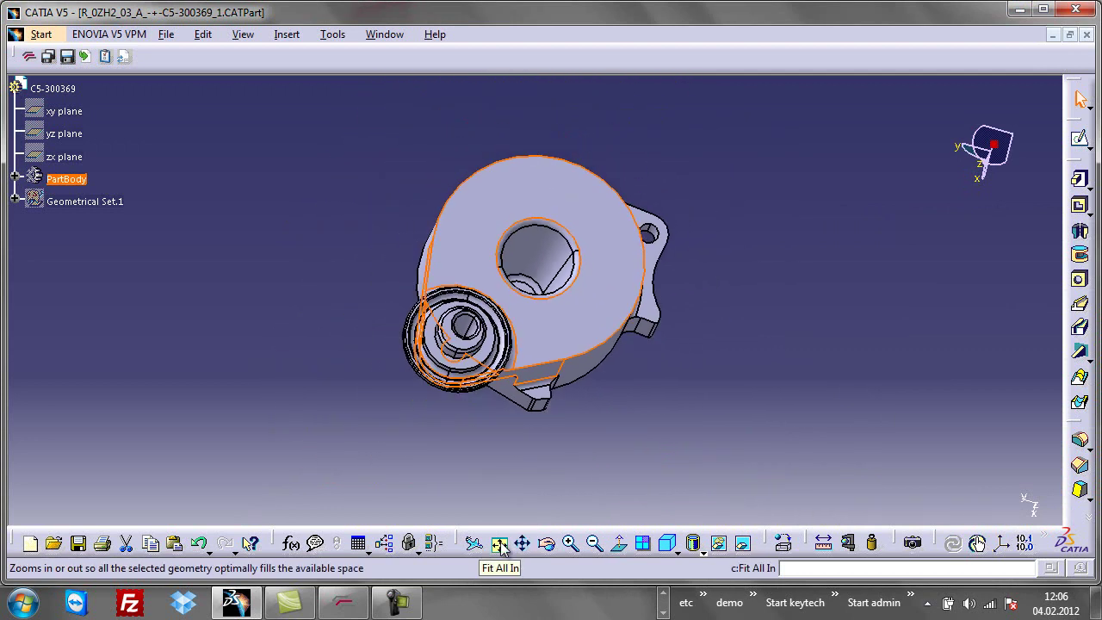
pyautogui.click(384, 35)
# Update the Leverarm drawing sheet to the changed part and open keytech's Store dialog.
pyautogui.click(451, 145)
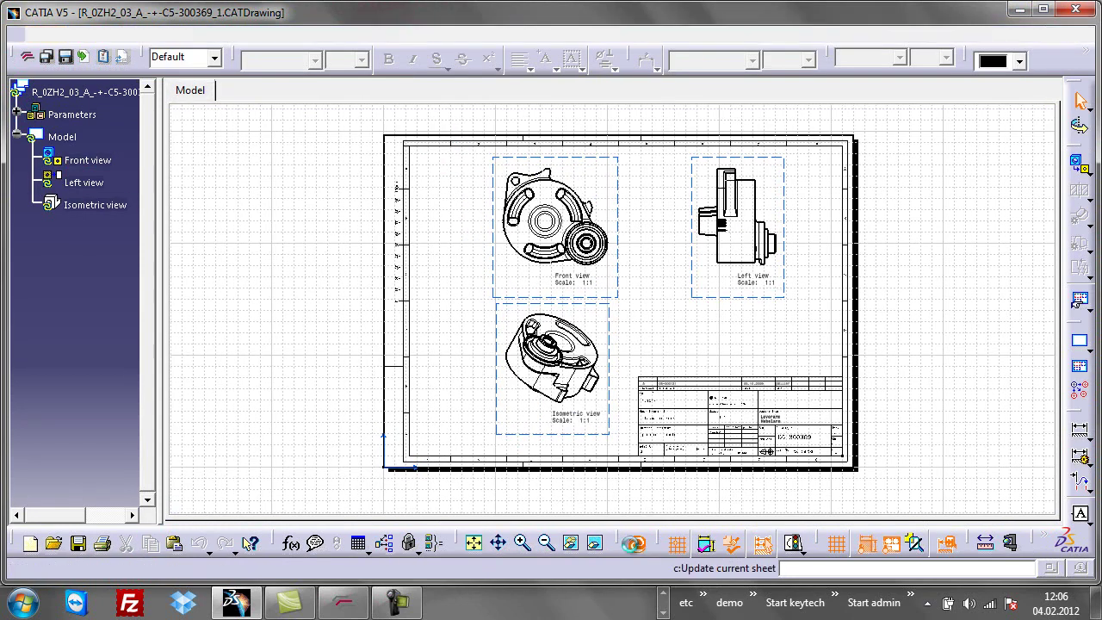
pyautogui.click(634, 543)
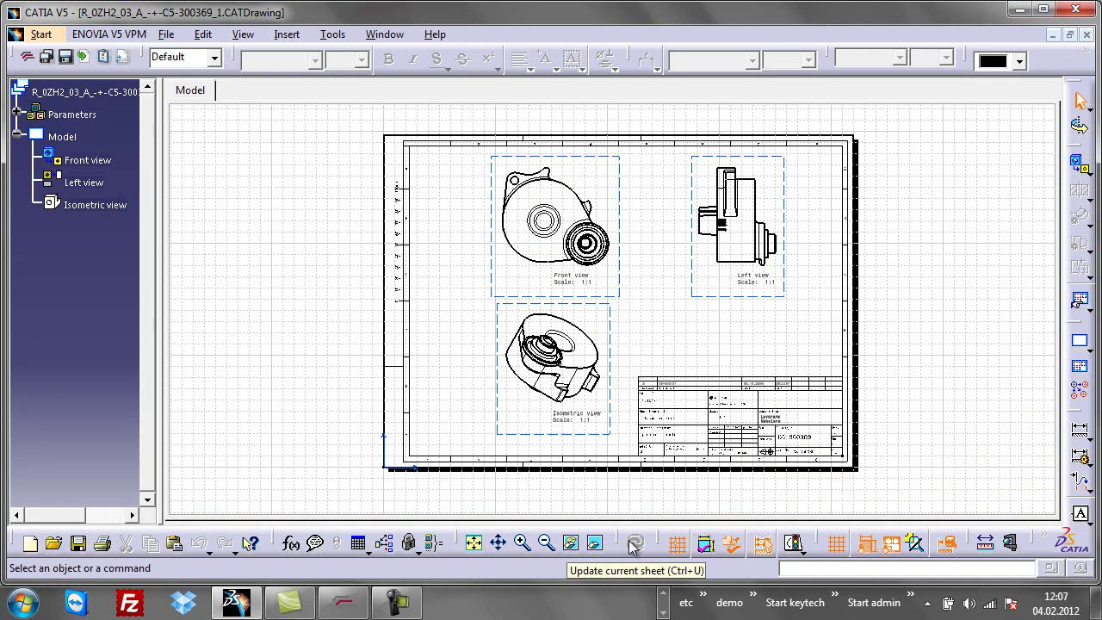
pyautogui.click(47, 58)
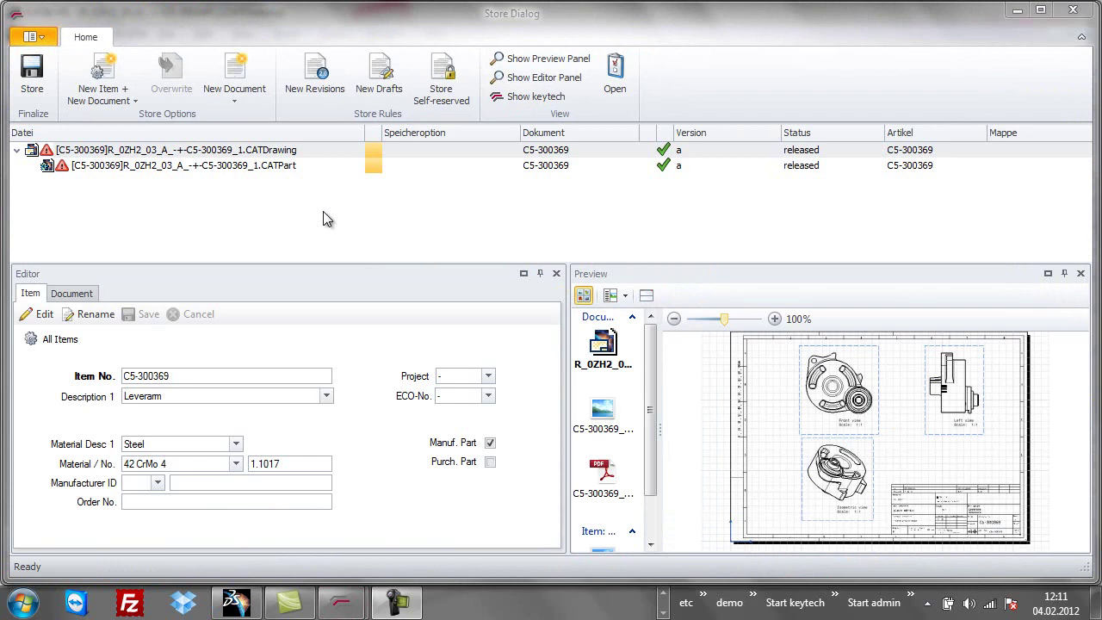
# Create a new item and document for the CATPart with description 'Lever arm'.
pyautogui.click(265, 167)
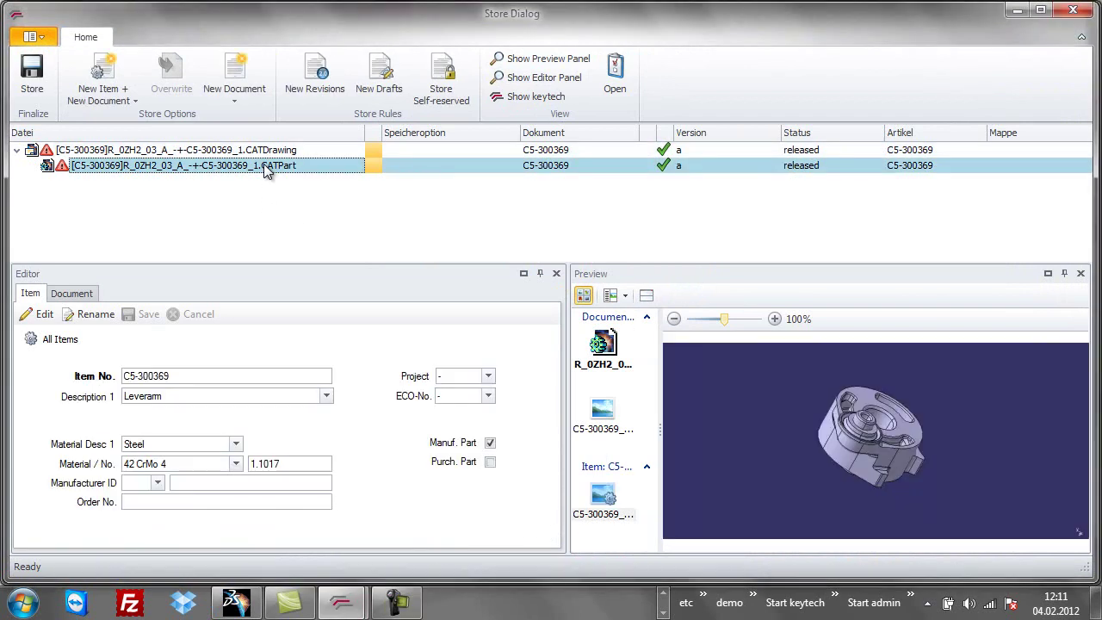
pyautogui.click(103, 83)
pyautogui.click(204, 393)
pyautogui.hotkey('ctrl', 'a')
pyautogui.press('BackSpace')
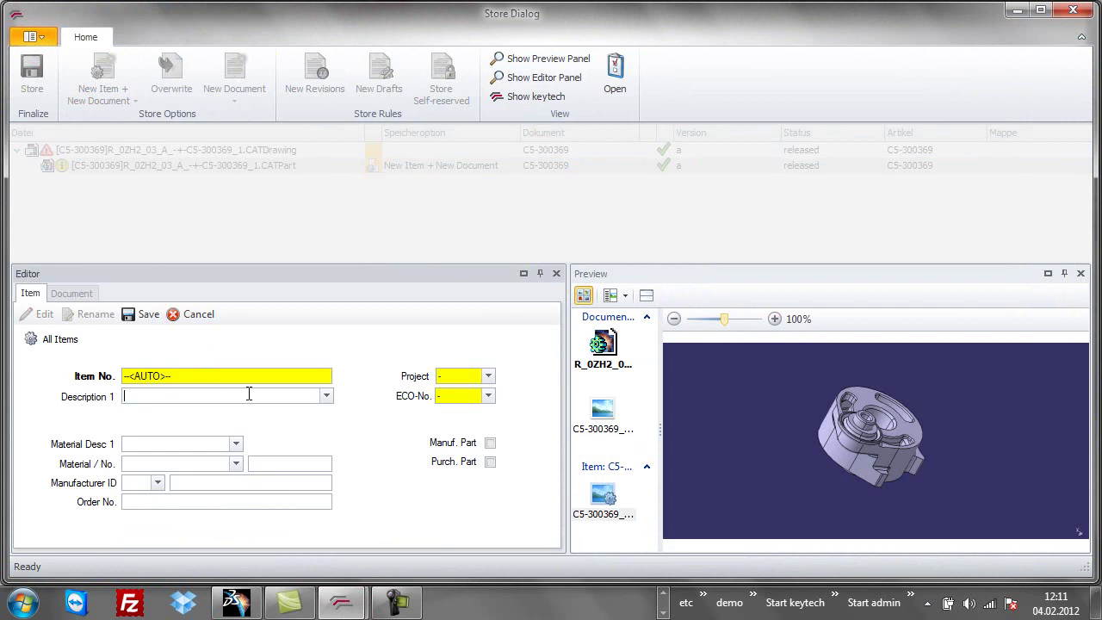
pyautogui.click(327, 397)
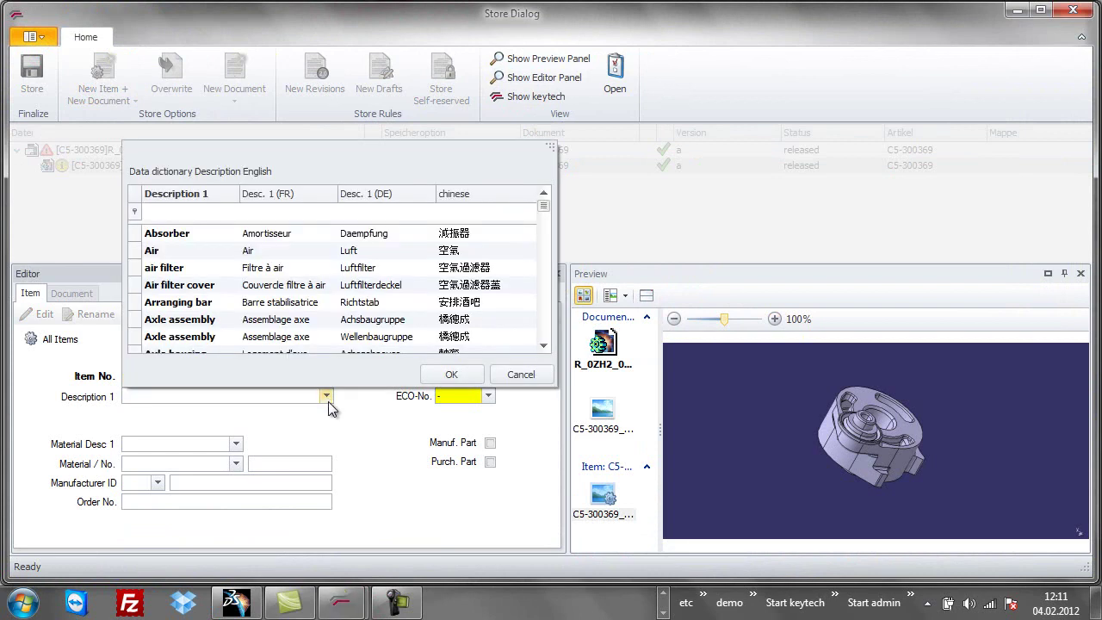
pyautogui.click(204, 212)
pyautogui.write('le')
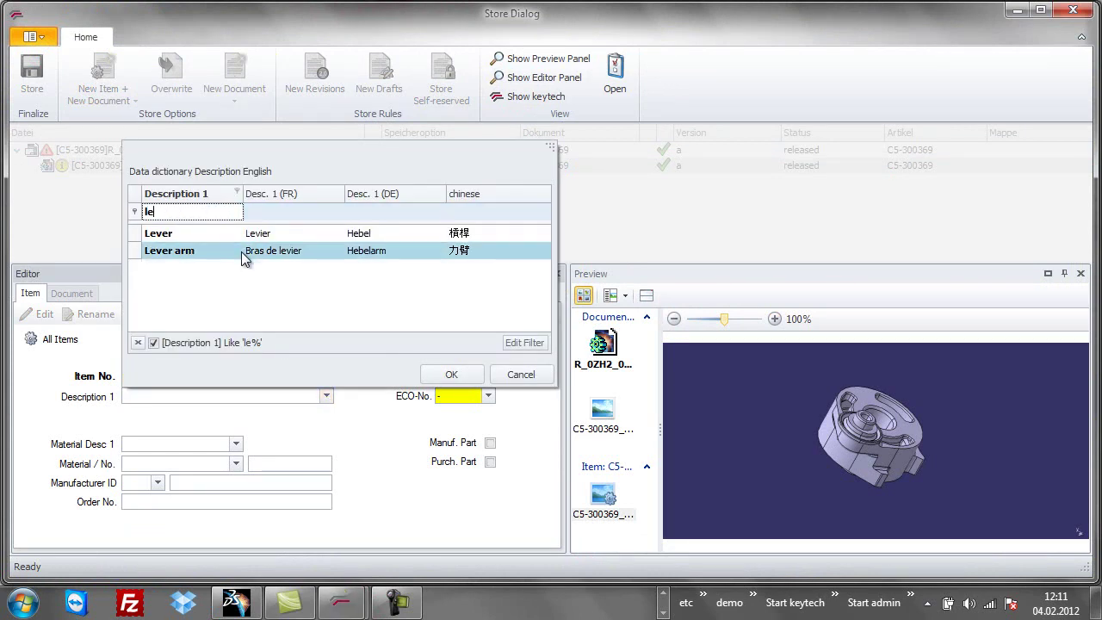
pyautogui.doubleClick(242, 251)
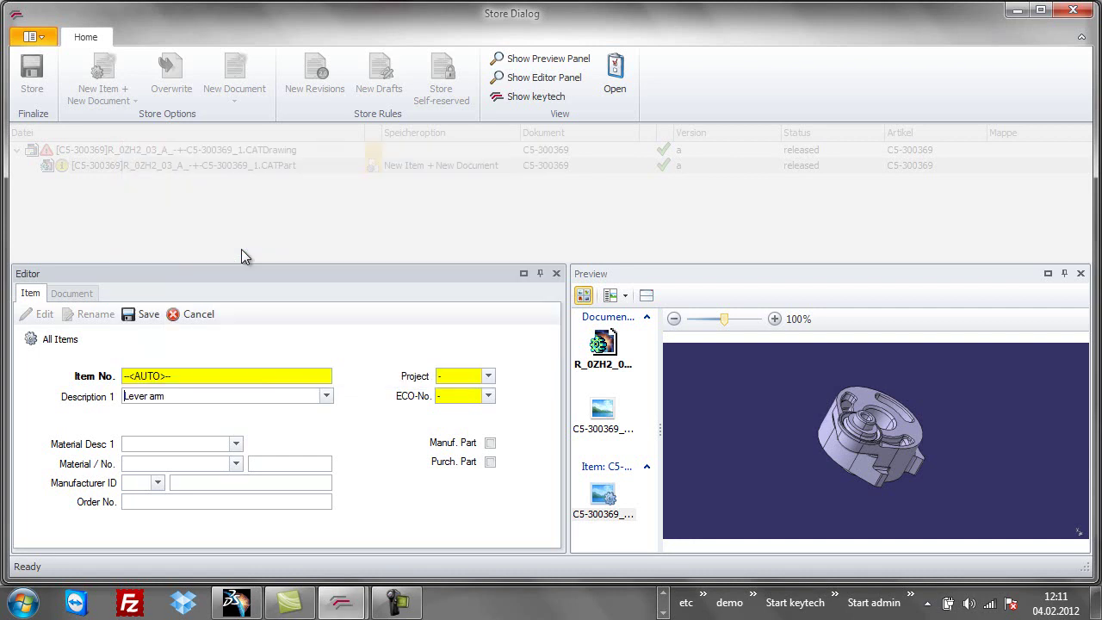
# Set material 31CrMoV9, mark as manufactured part, assign ECO0018, and save as MI-001280.
pyautogui.click(236, 464)
pyautogui.click(334, 408)
pyautogui.click(333, 392)
pyautogui.doubleClick(333, 393)
pyautogui.click(490, 443)
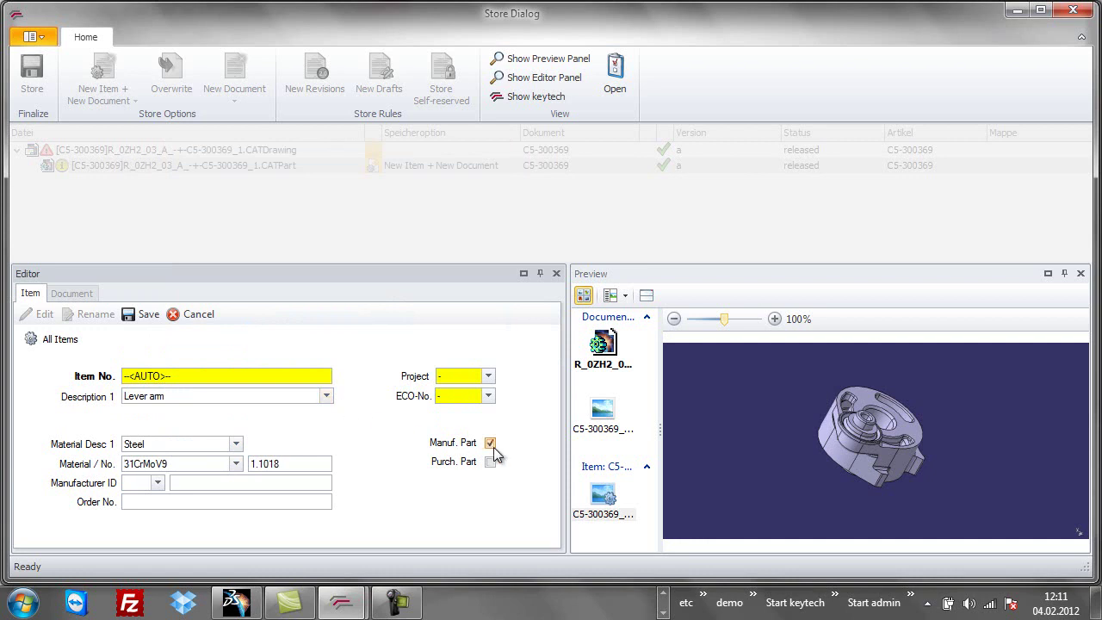
pyautogui.click(488, 396)
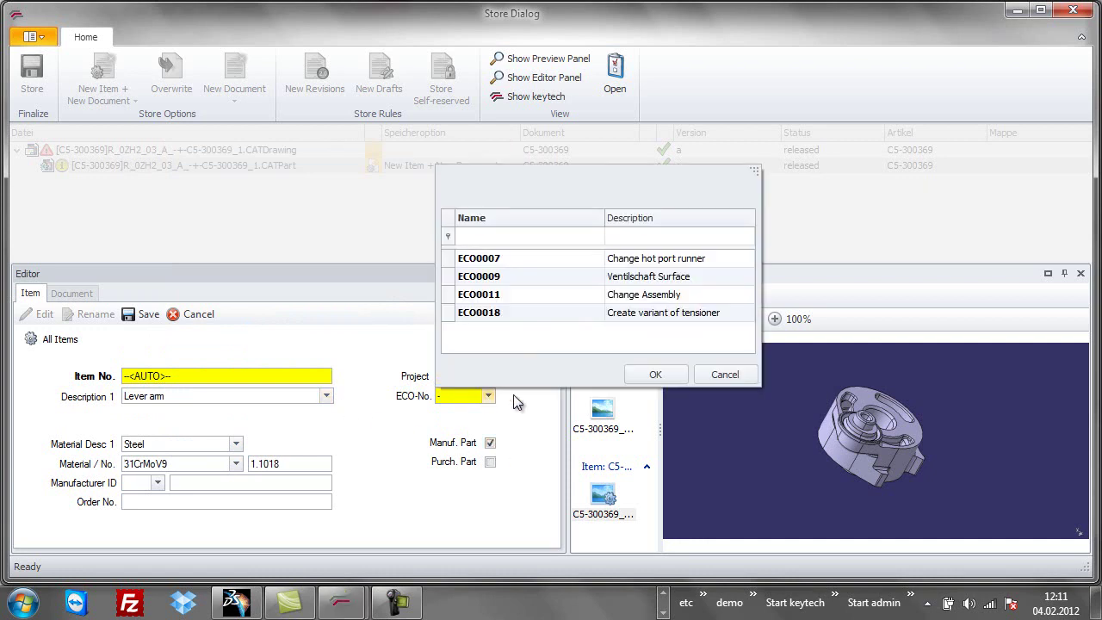
pyautogui.click(686, 315)
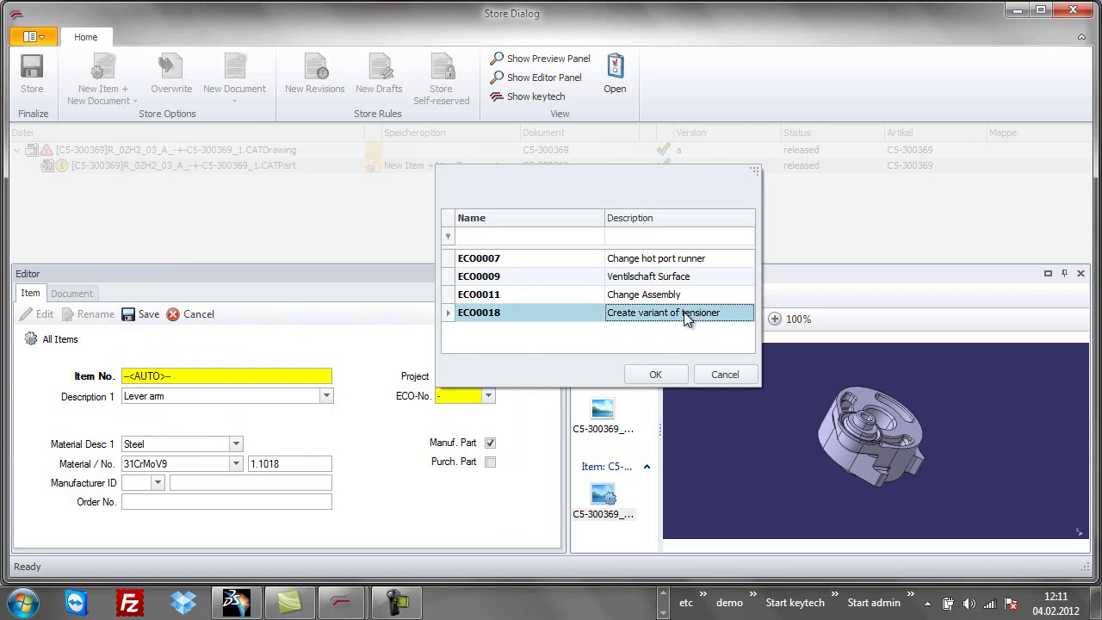
pyautogui.doubleClick(686, 315)
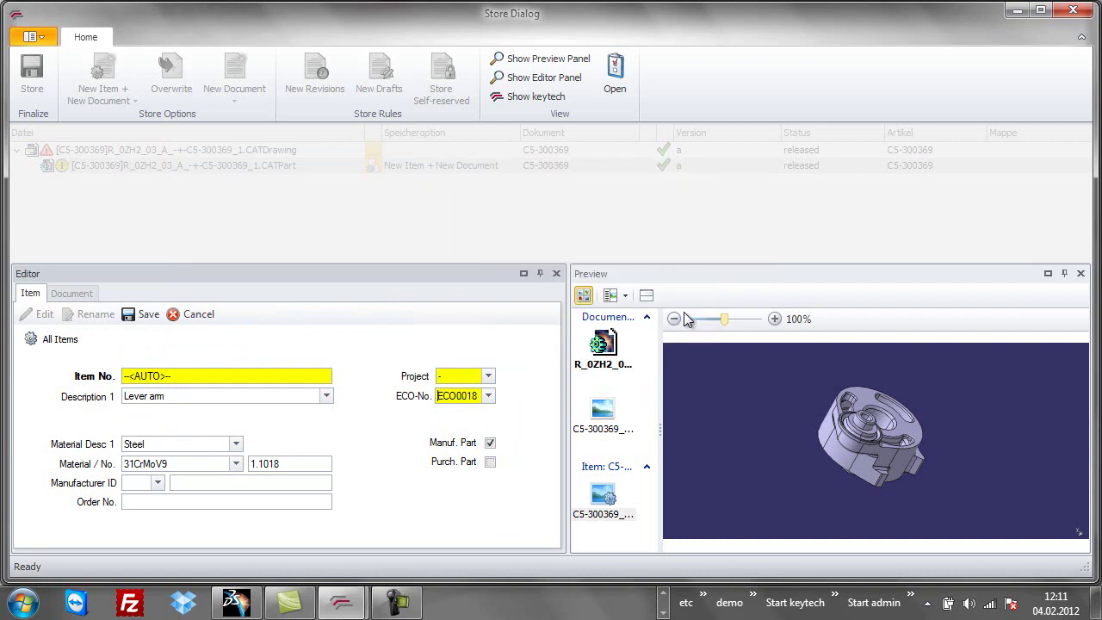
pyautogui.click(148, 315)
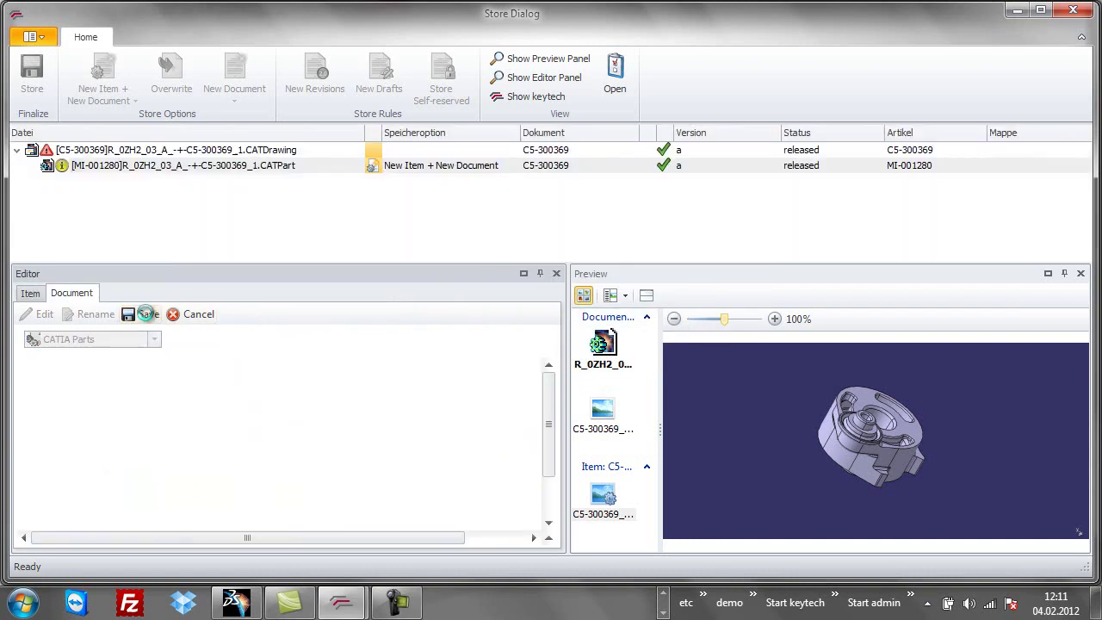
# Assign the Lever arm CATDrawing as a new document of MI-001280 and save its details.
pyautogui.click(241, 150)
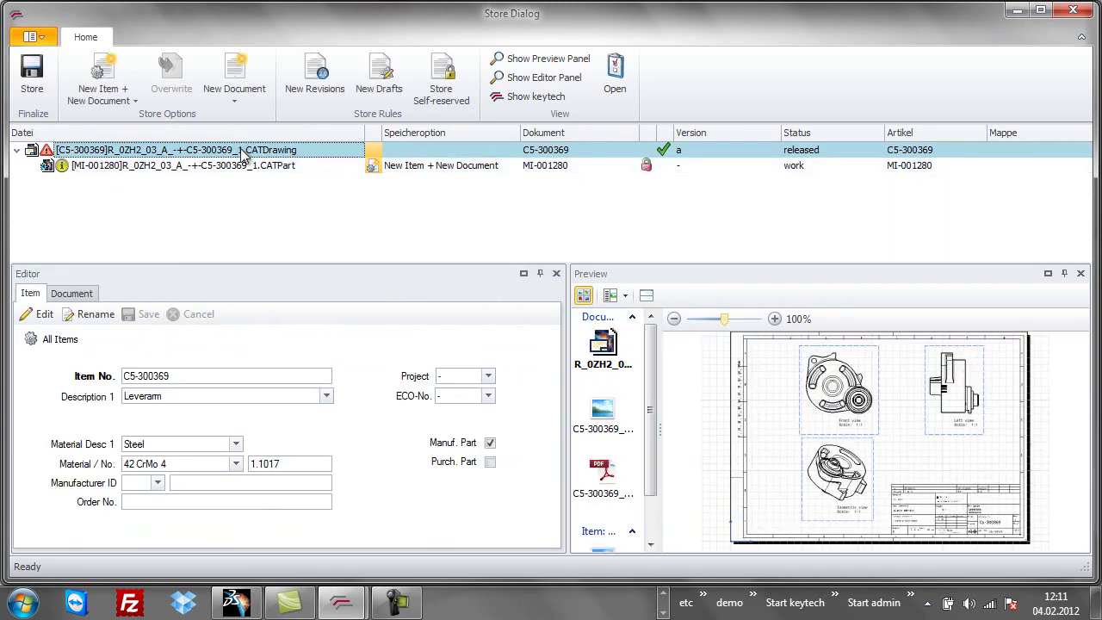
pyautogui.rightClick(241, 149)
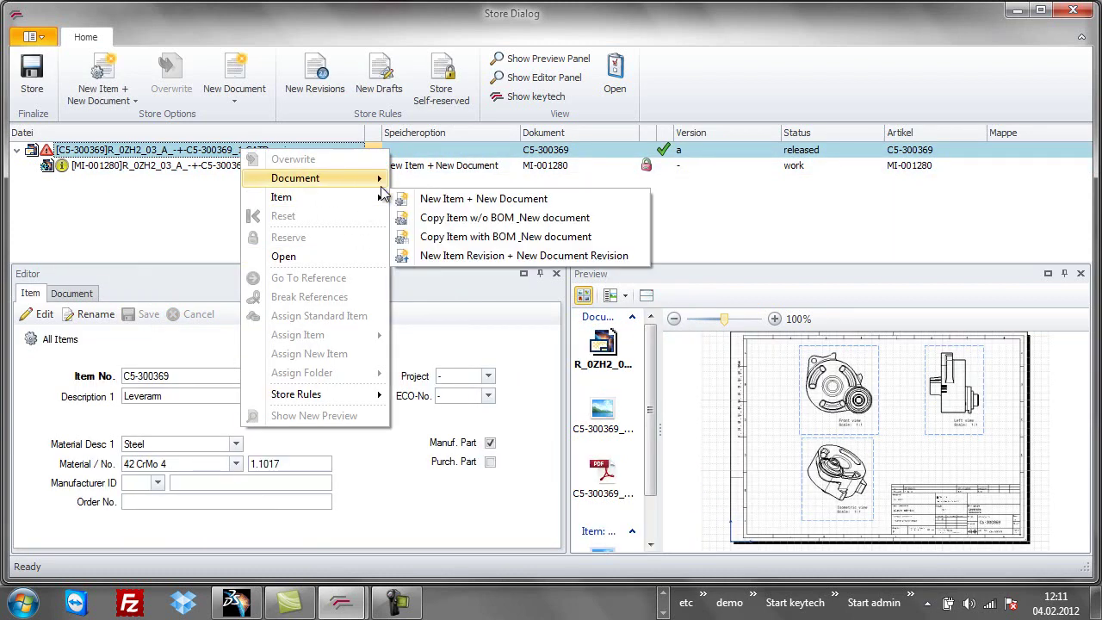
pyautogui.moveTo(344, 178)
pyautogui.moveTo(517, 218)
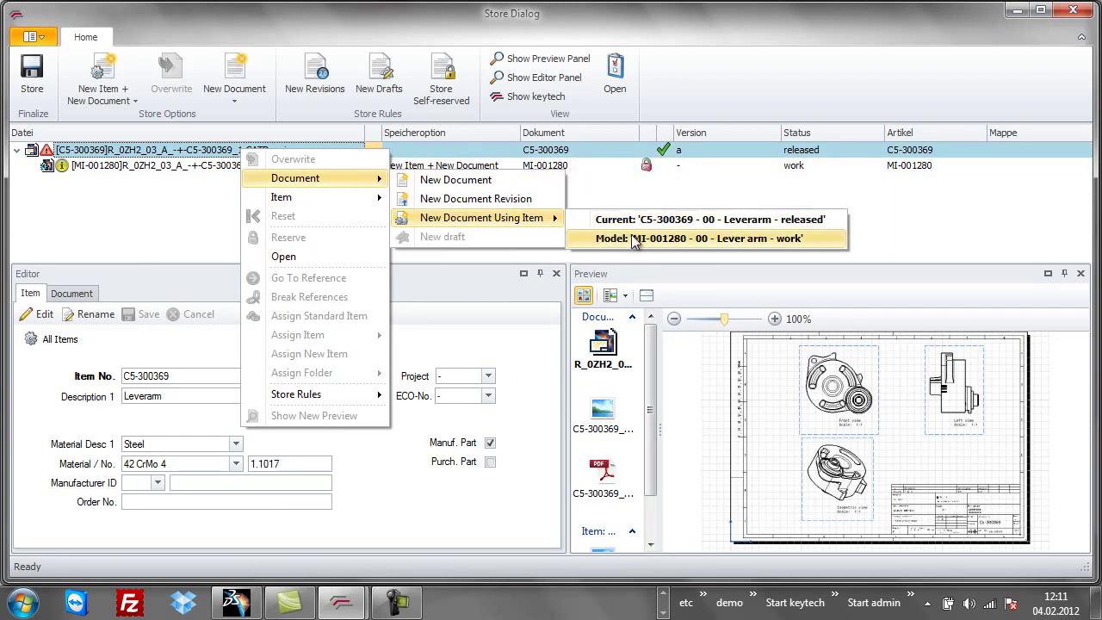
pyautogui.click(628, 238)
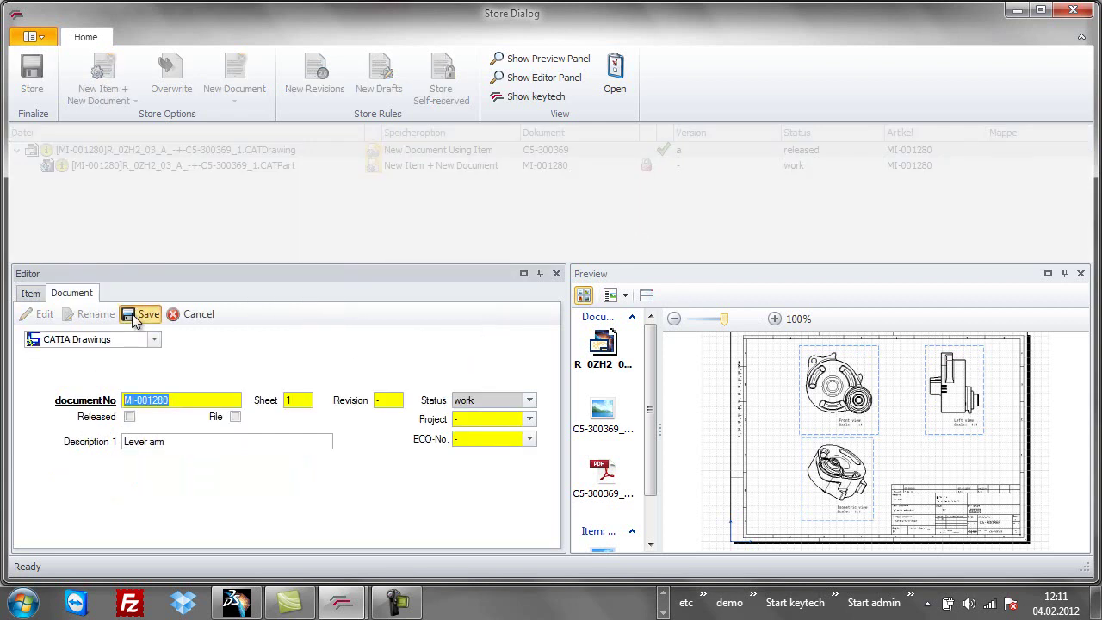
pyautogui.click(135, 315)
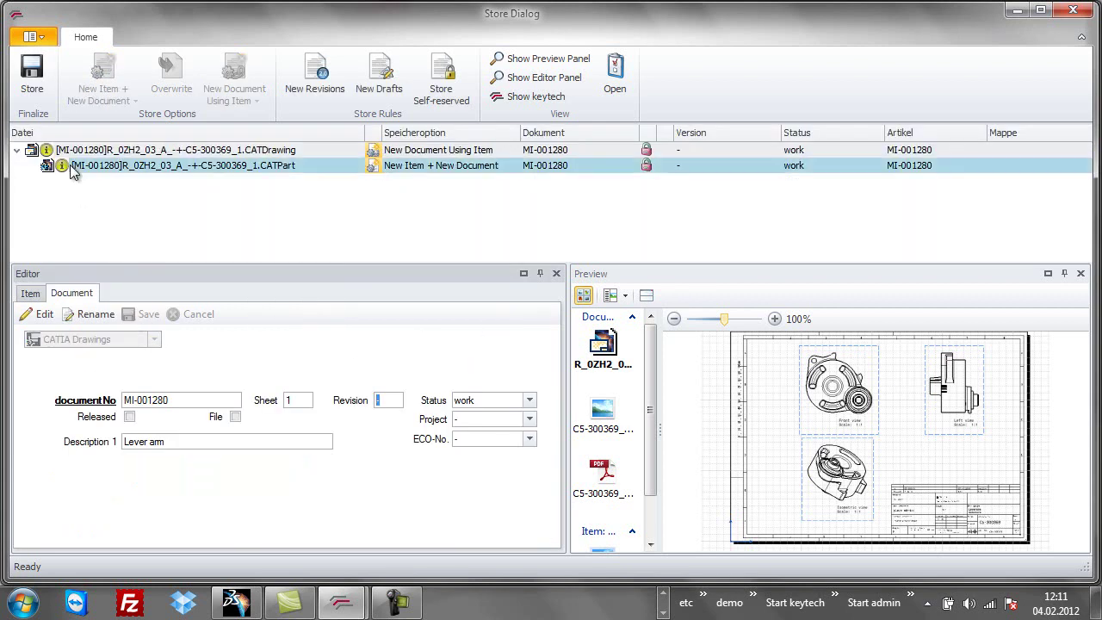
# Store the drawing and part, keeping the files open and suppressing the close prompt.
pyautogui.click(33, 76)
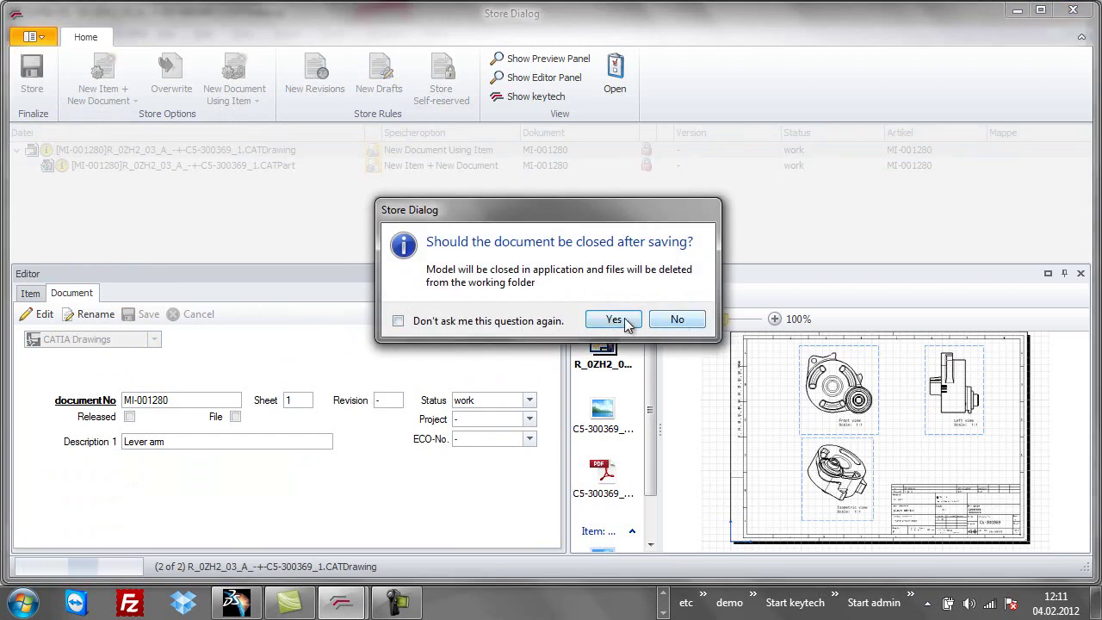
pyautogui.click(527, 322)
pyautogui.click(677, 320)
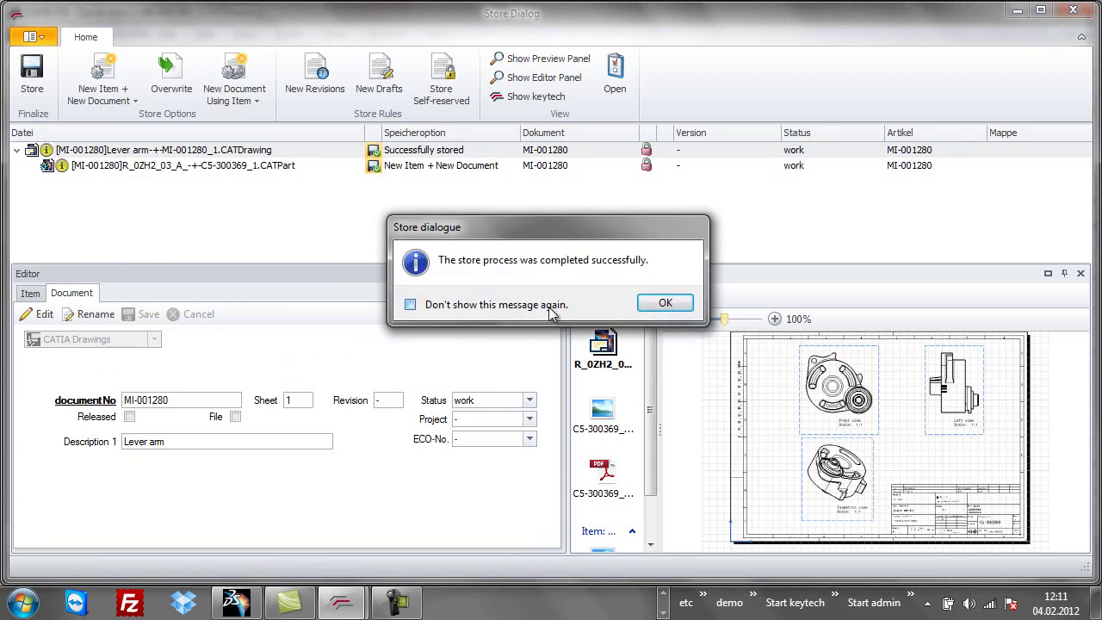
pyautogui.click(666, 304)
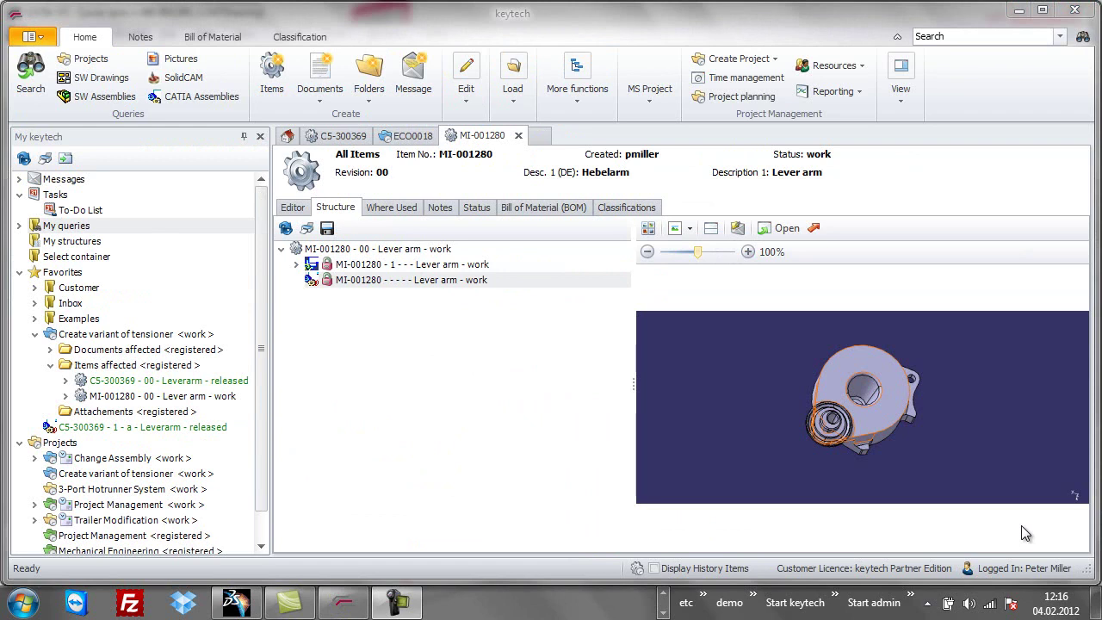
# Expand MI-001280's Lever arm drawing row to show its linked part and preview the sheet.
pyautogui.click(449, 278)
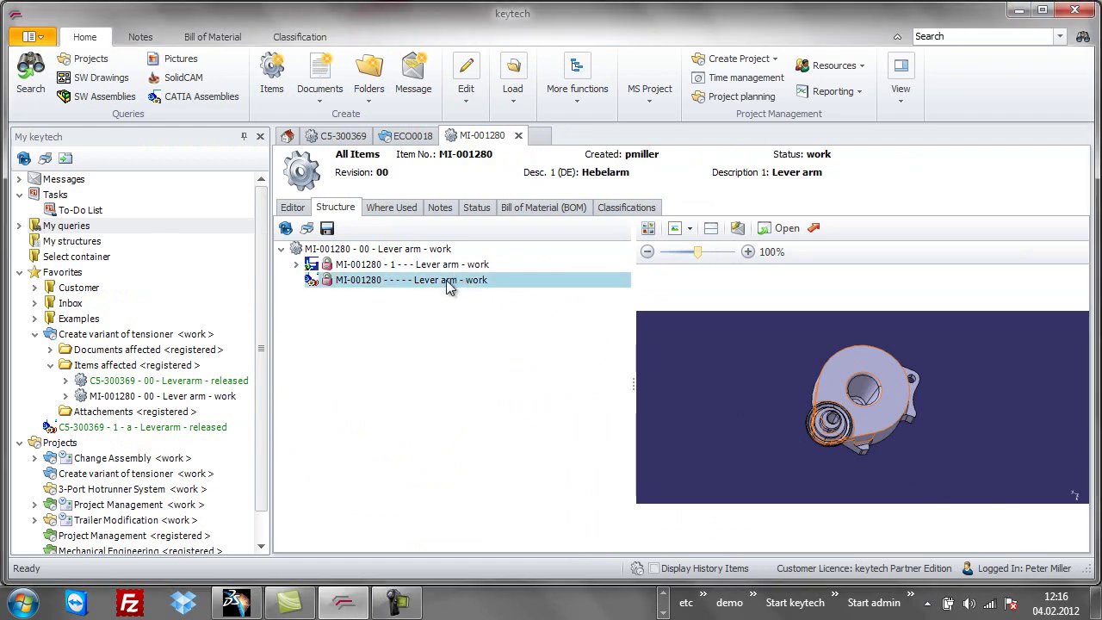
pyautogui.click(448, 266)
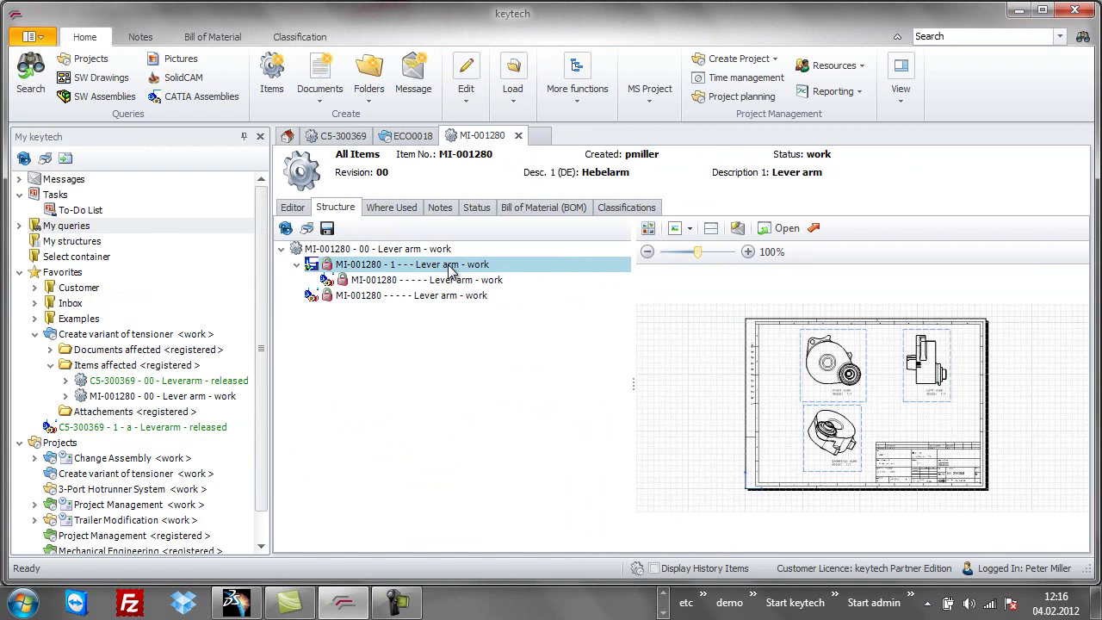
# In CATIA, pan the Lever arm drawing to its title block showing MI-001280.
pyautogui.click(235, 603)
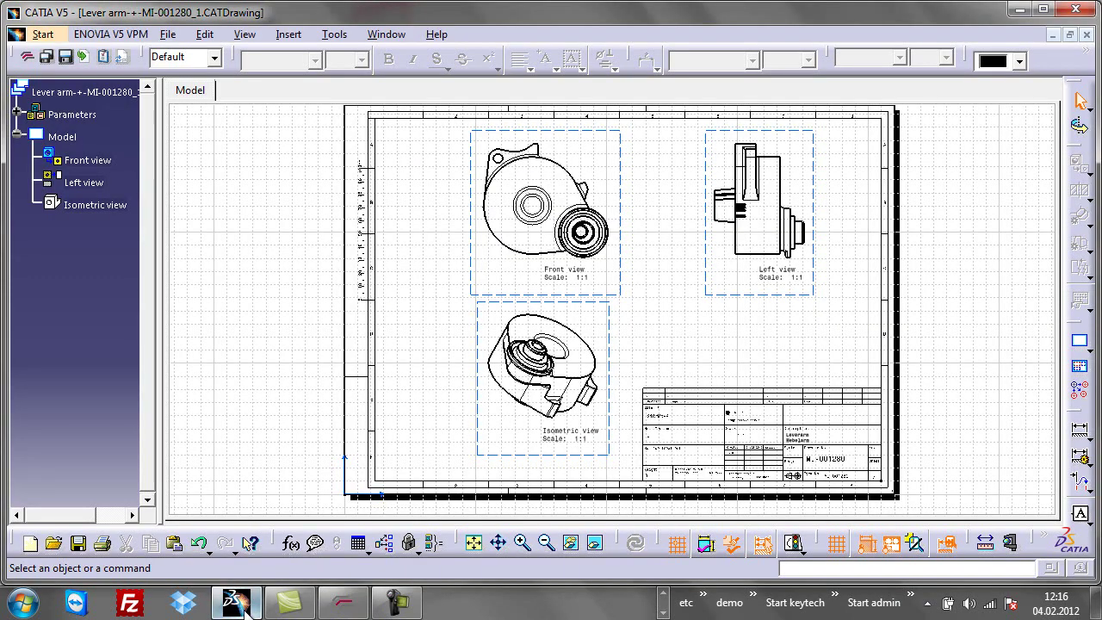
pyautogui.moveTo(720, 458)
pyautogui.mouseDown(button='middle')
pyautogui.moveTo(642, 384)
pyautogui.moveTo(613, 320)
pyautogui.moveTo(769, 348)
pyautogui.moveTo(832, 373)
pyautogui.moveTo(926, 374)
pyautogui.moveTo(971, 392)
pyautogui.moveTo(962, 402)
pyautogui.mouseUp(button='middle')
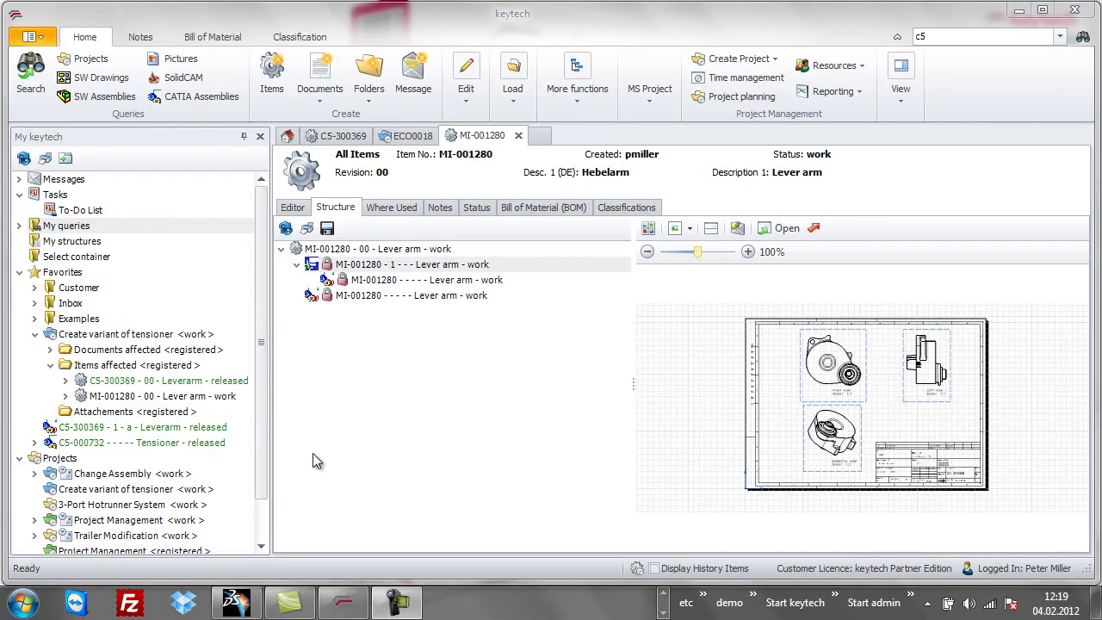
# Load the released Tensioner C5-000732 with Load Latest Revisions and view it in CATIA.
pyautogui.rightClick(214, 452)
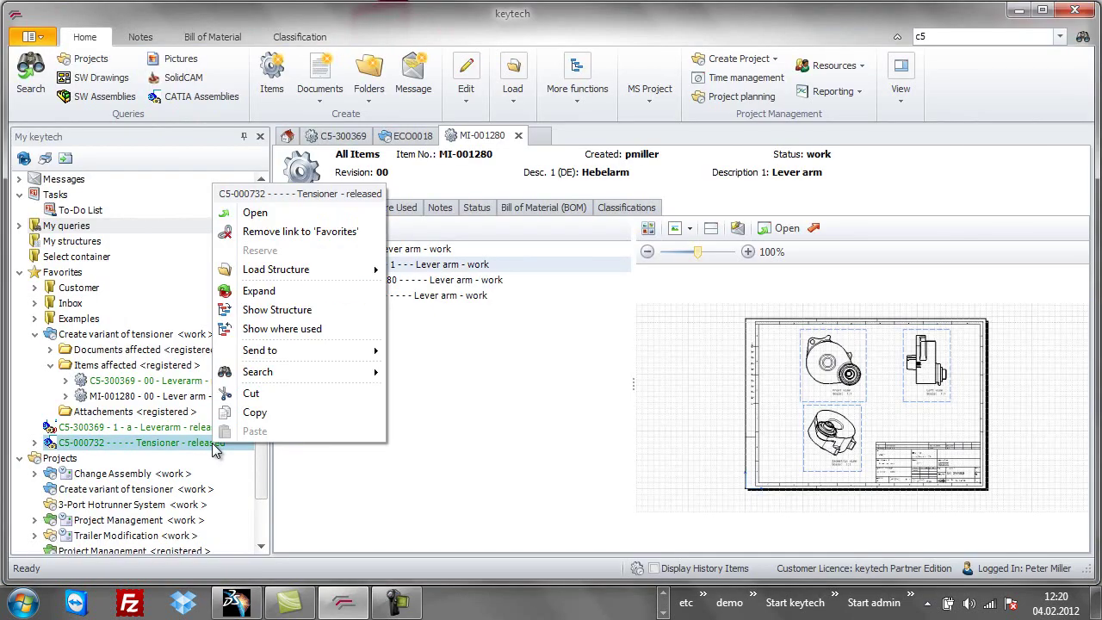
pyautogui.moveTo(341, 272)
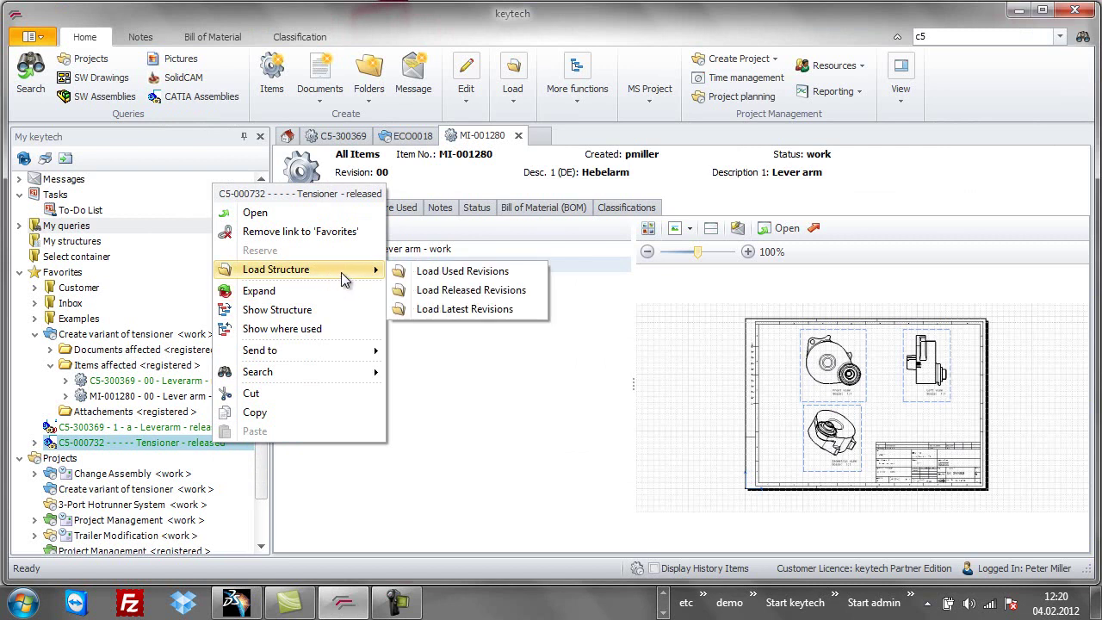
pyautogui.click(461, 309)
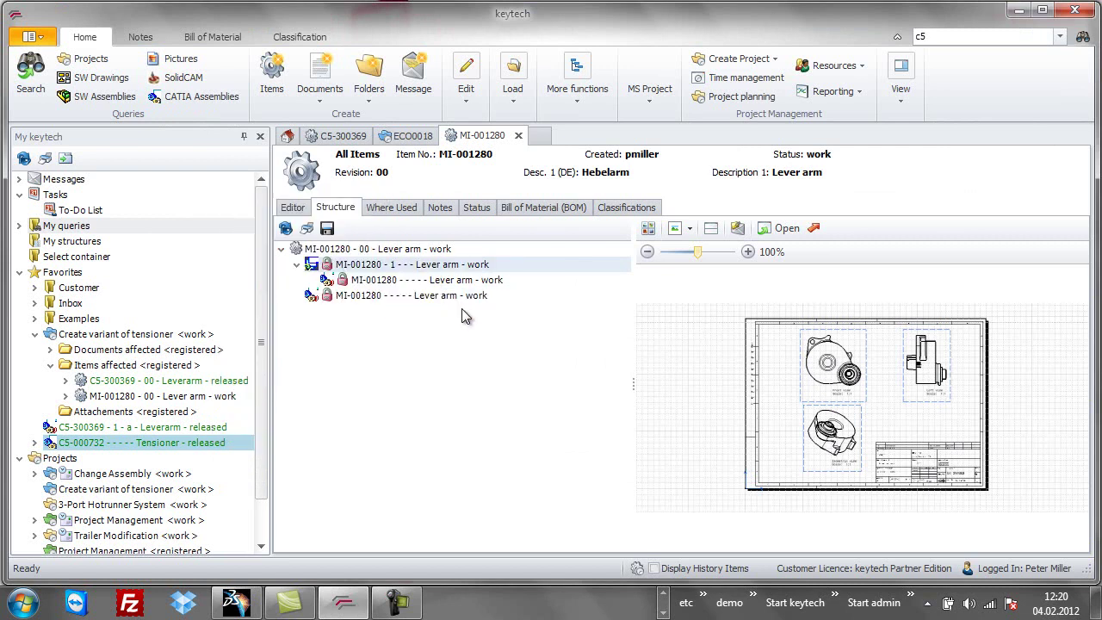
pyautogui.click(251, 607)
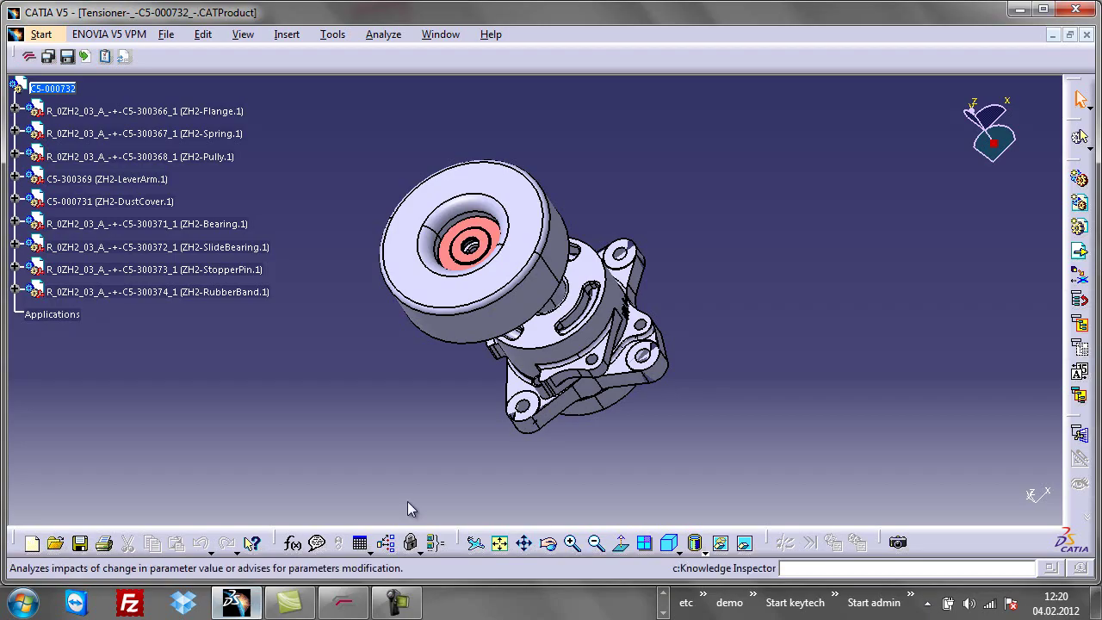
# Replace ZH2-LeverArm.1 with Lever arm part MI-001280 and send the structure to keytech.
pyautogui.click(534, 341)
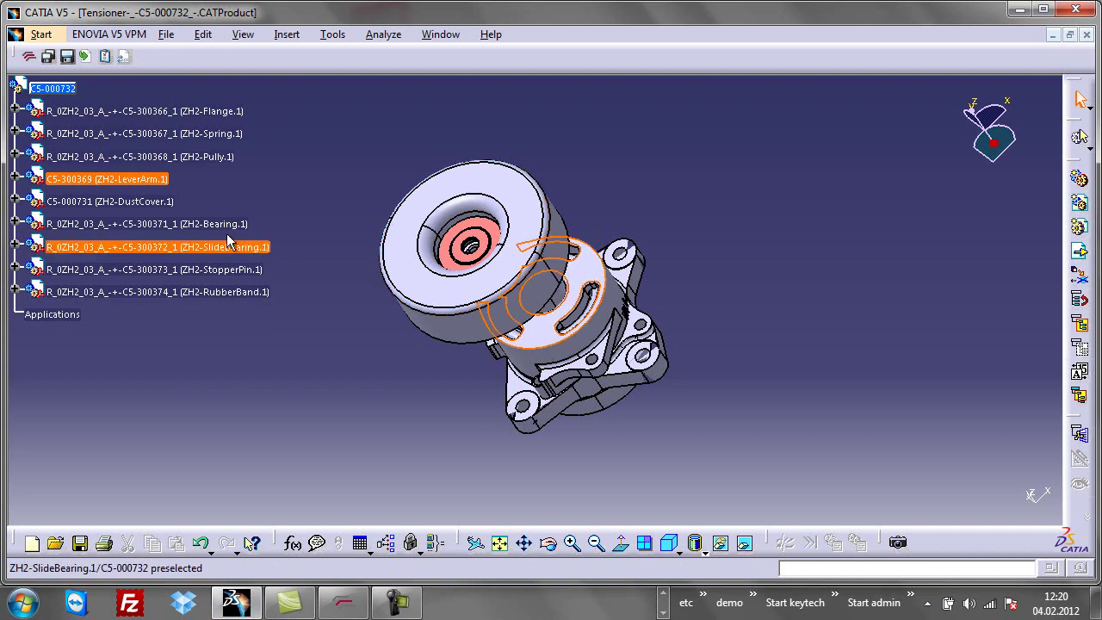
pyautogui.rightClick(160, 182)
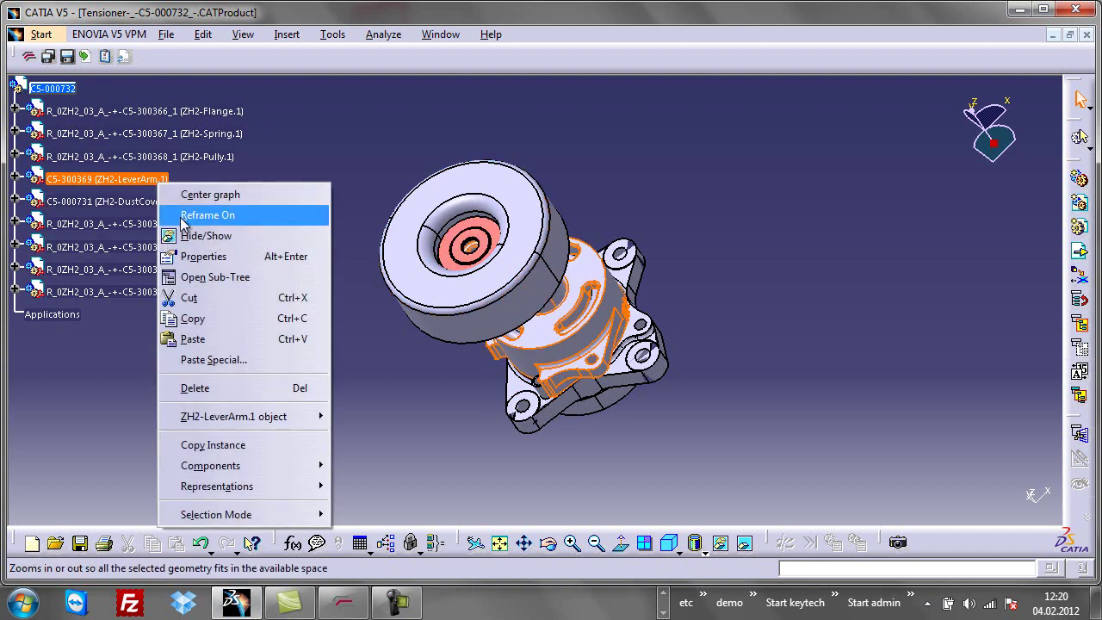
pyautogui.moveTo(301, 465)
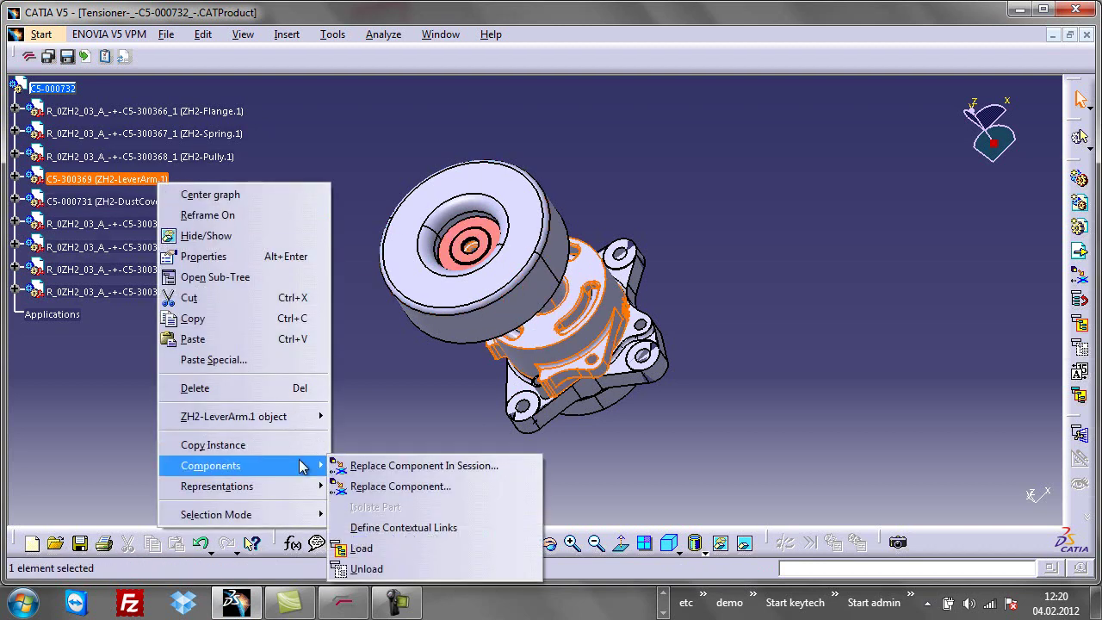
pyautogui.click(498, 466)
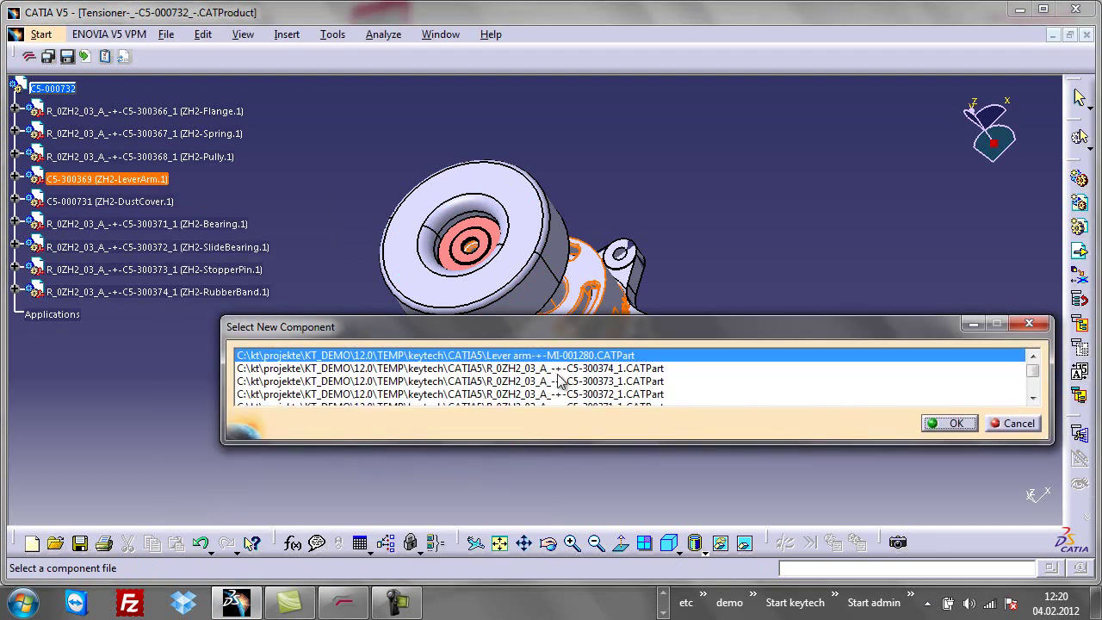
pyautogui.click(958, 424)
pyautogui.click(932, 379)
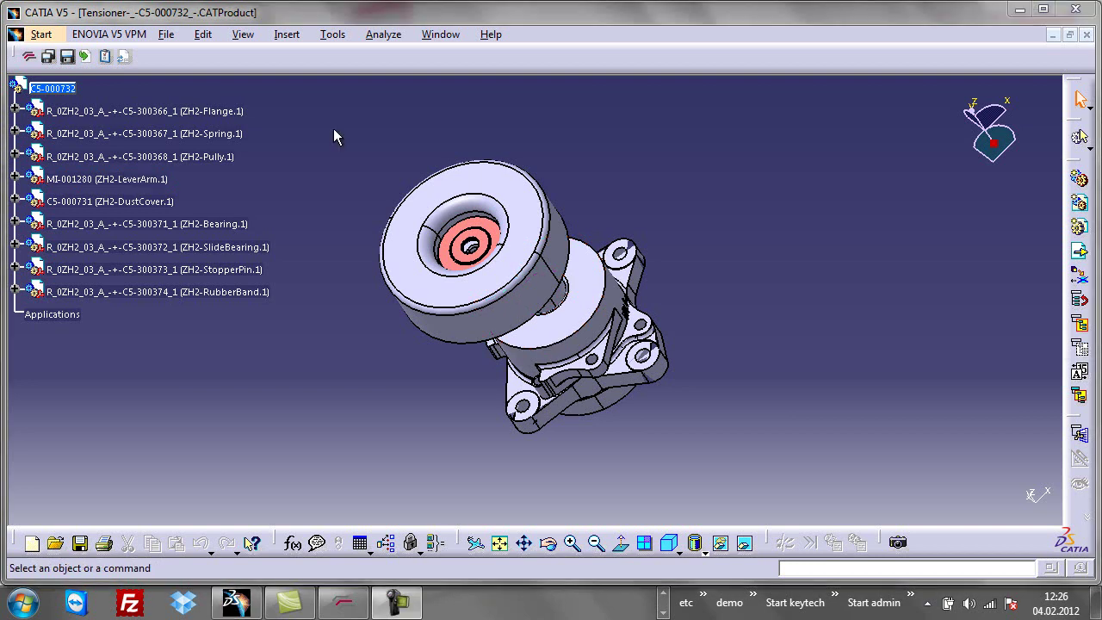
pyautogui.click(48, 57)
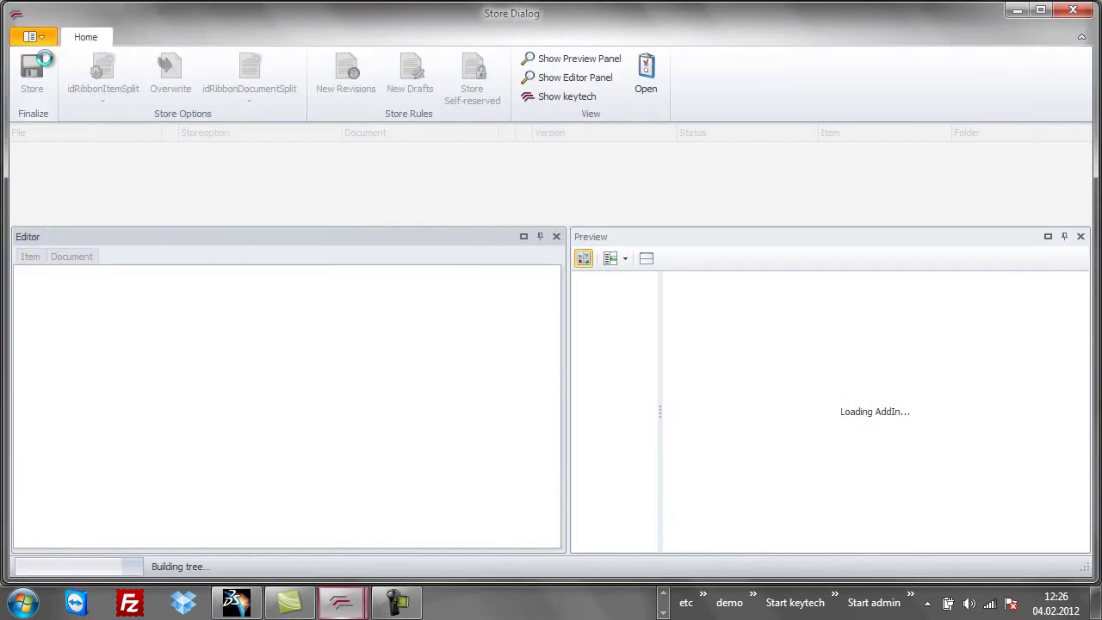
# Store the tensioner using New Item Revision + New Document Revision.
pyautogui.click(18, 151)
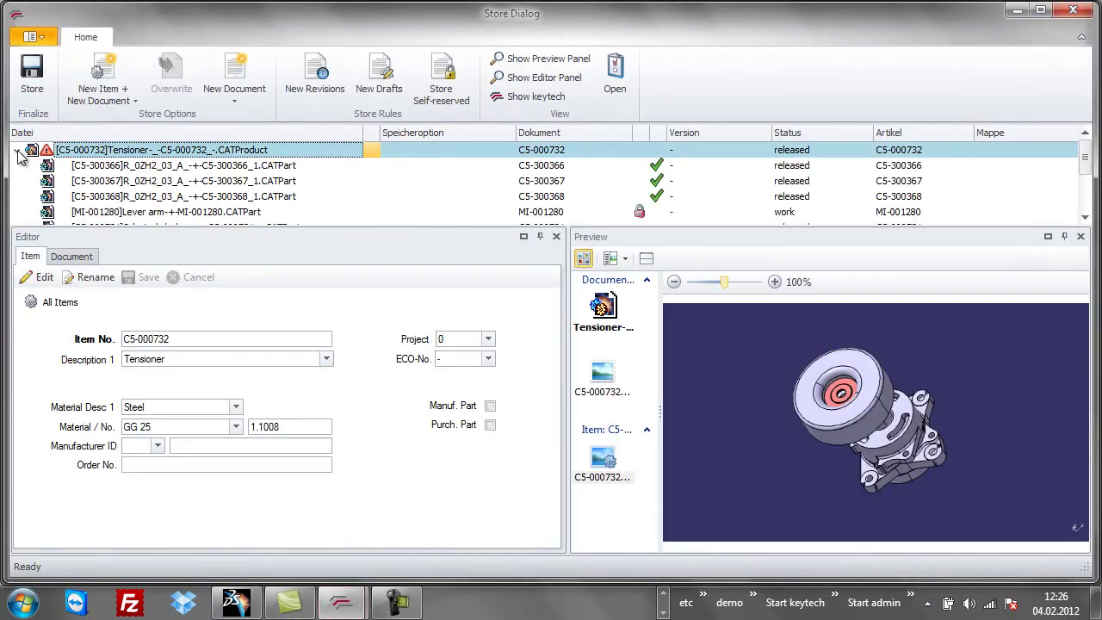
pyautogui.click(140, 213)
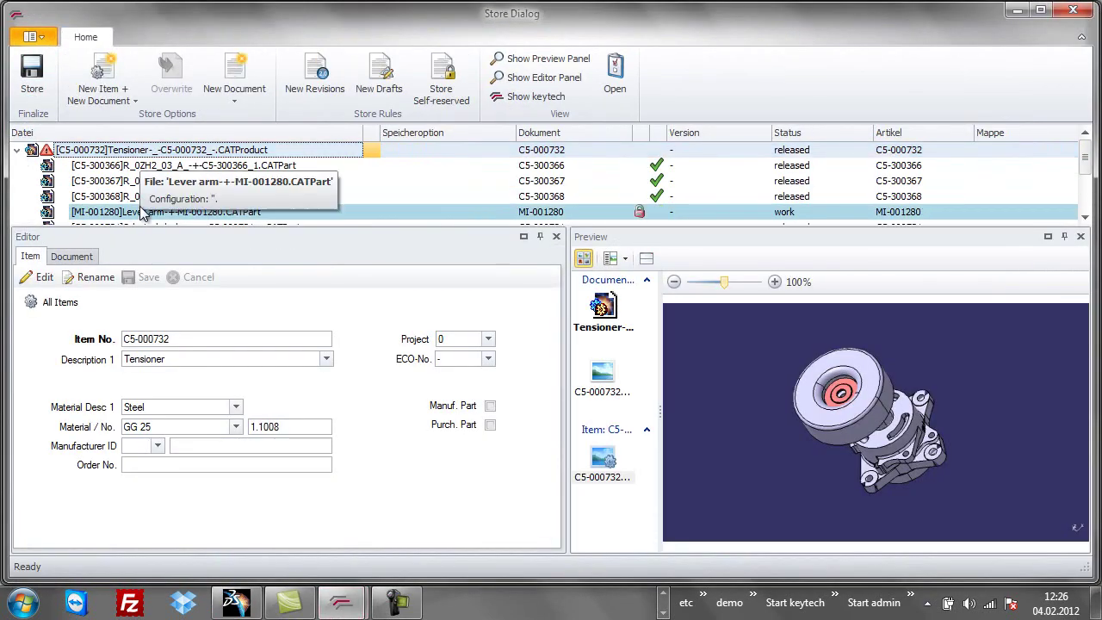
pyautogui.click(132, 102)
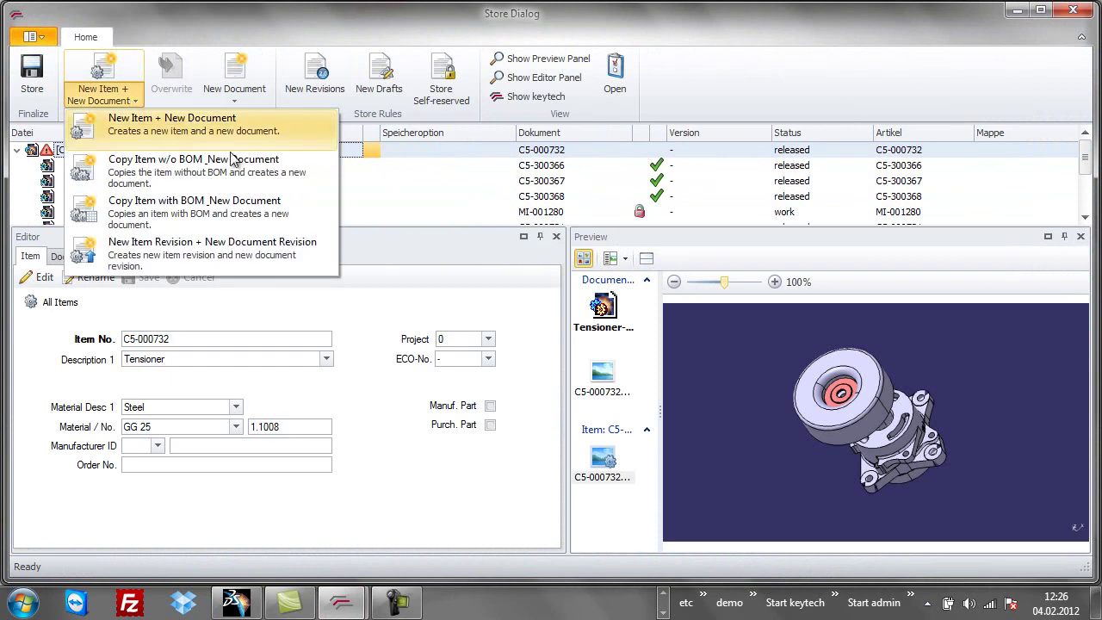
pyautogui.click(266, 250)
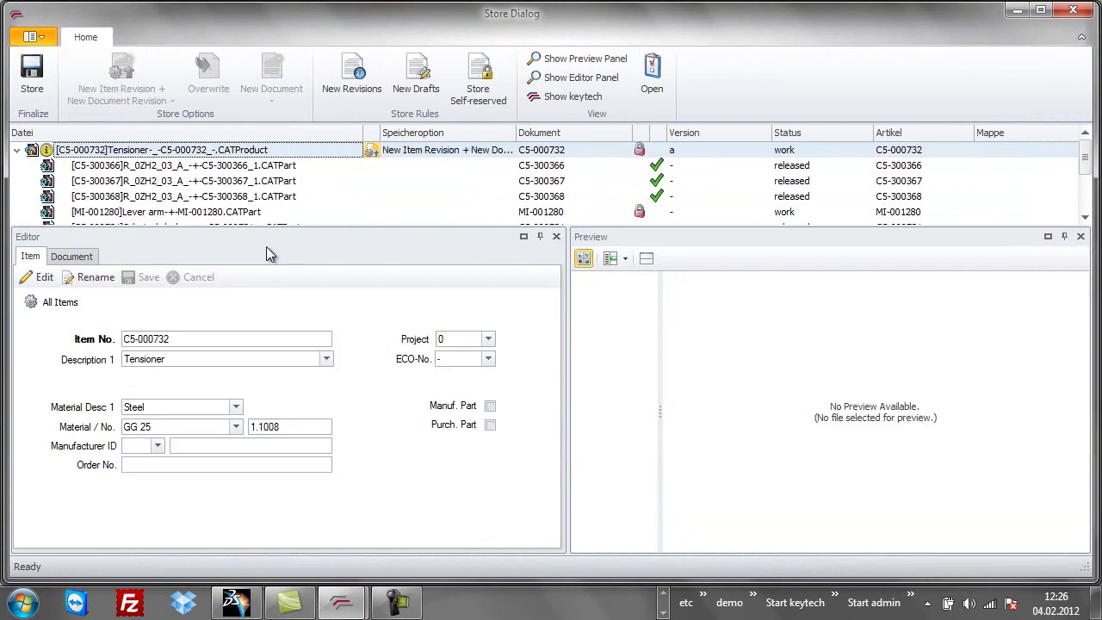
pyautogui.click(32, 73)
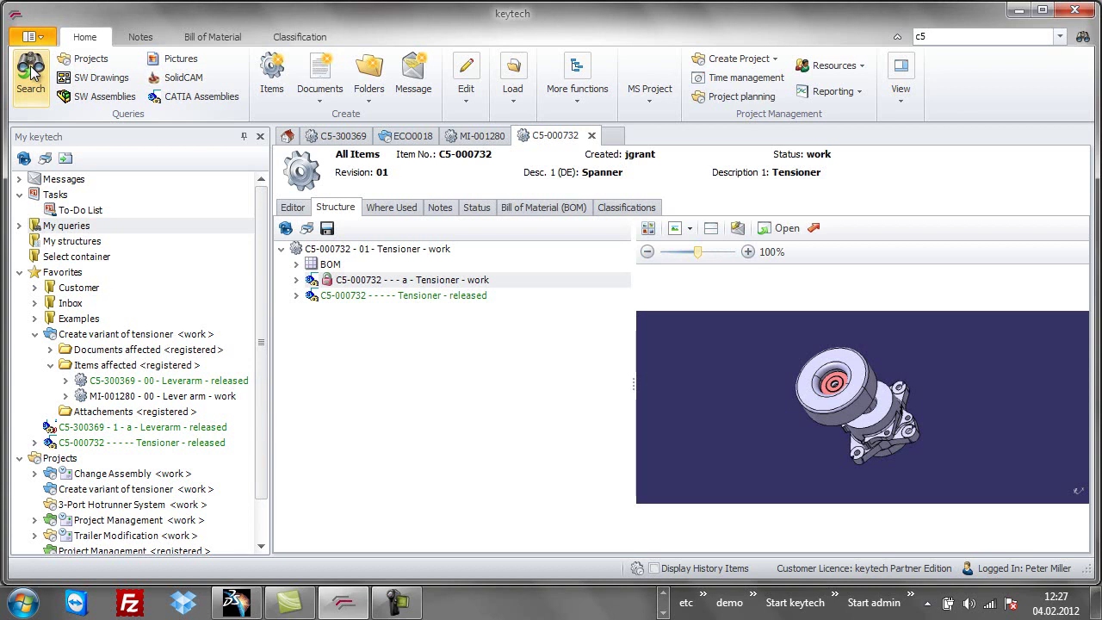
# Expand the released Tensioner and new revision 'a' rows to compare their lever arm parts.
pyautogui.click(308, 296)
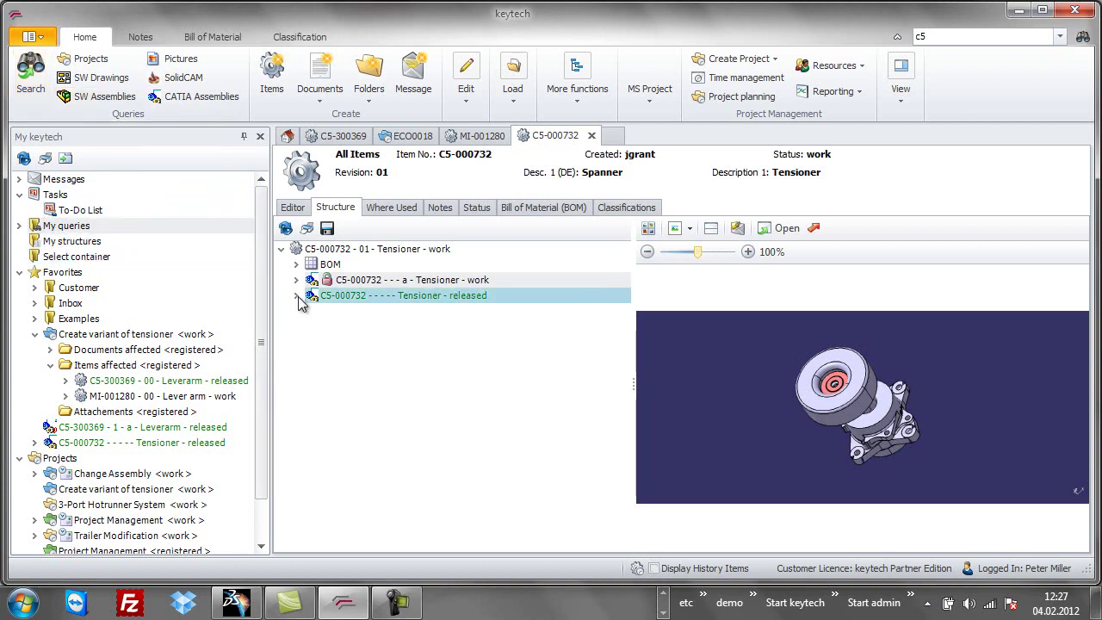
pyautogui.click(296, 297)
pyautogui.click(297, 281)
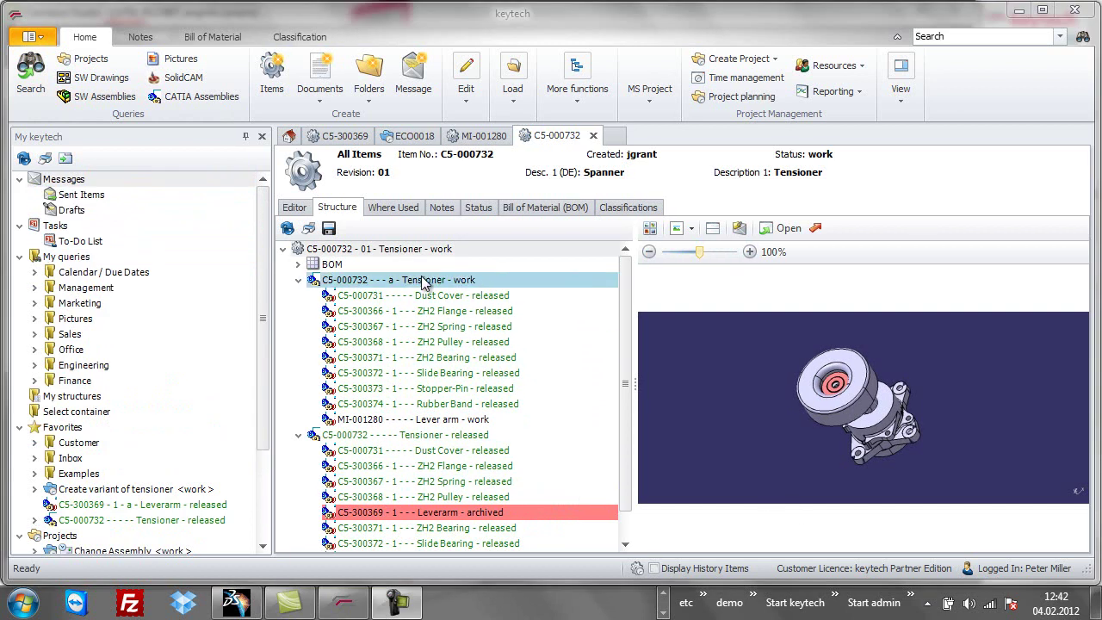
# Set Tensioner C5-000732 and all its components to approved across all levels.
pyautogui.rightClick(422, 284)
pyautogui.click(511, 315)
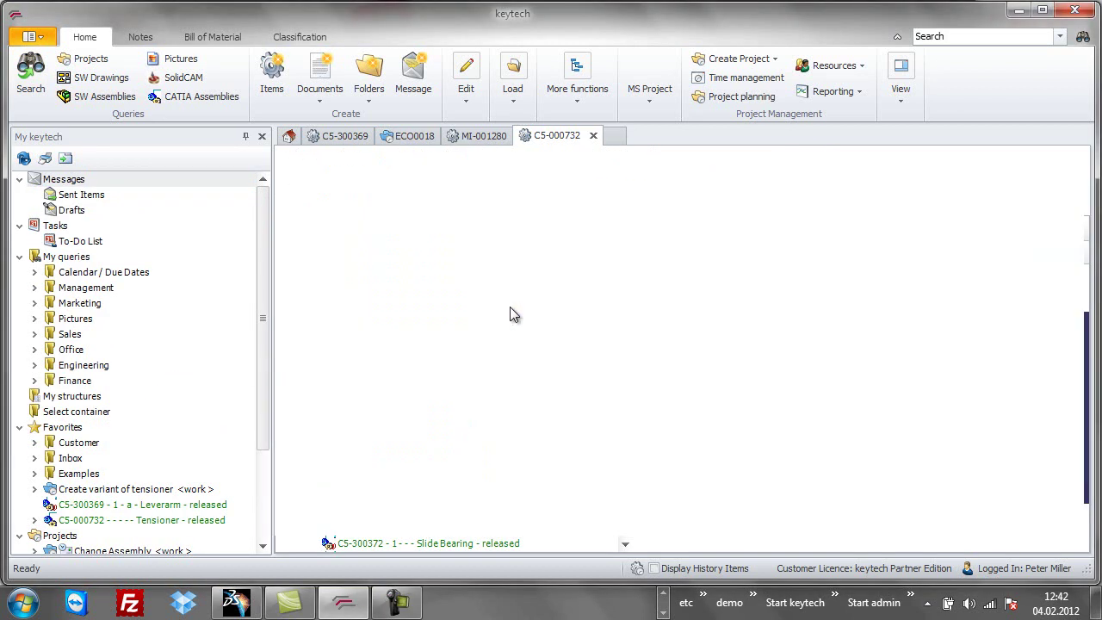
pyautogui.click(480, 209)
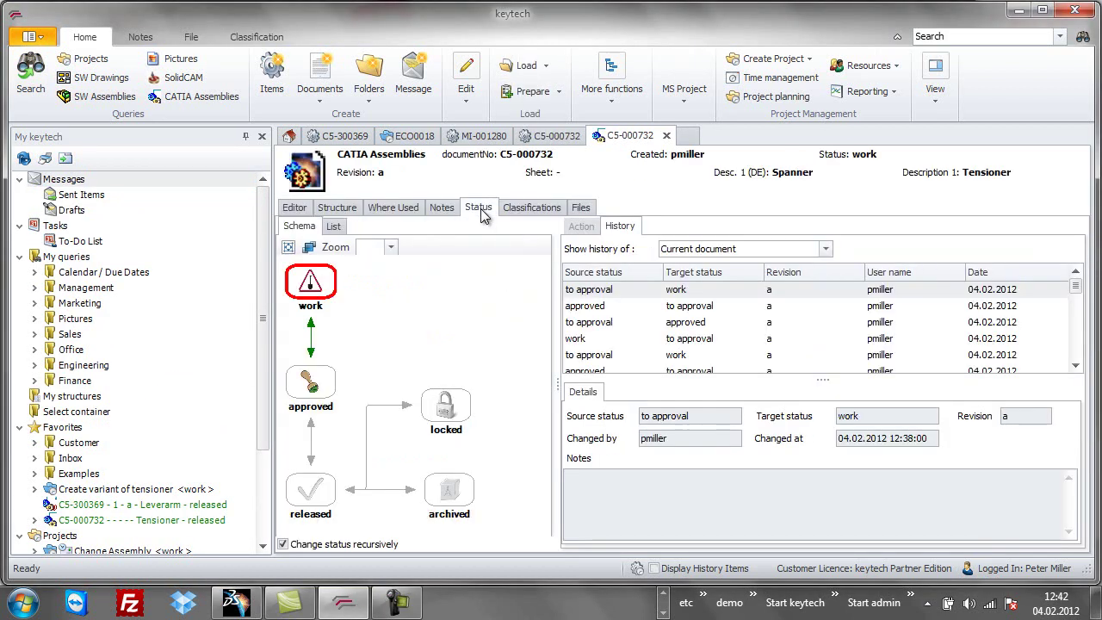
pyautogui.click(323, 394)
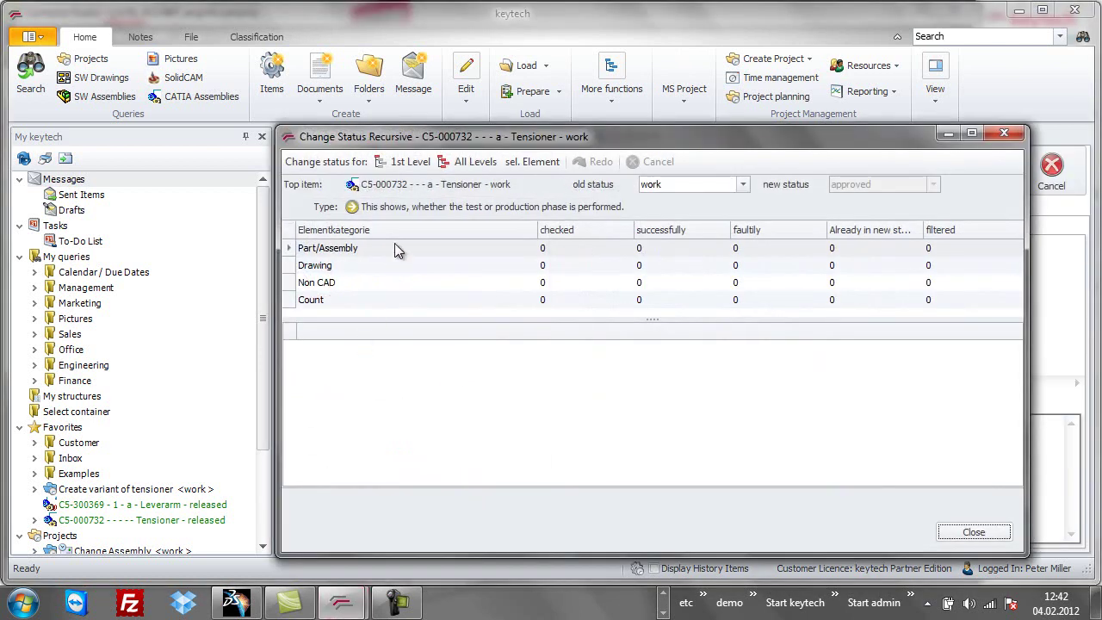
pyautogui.click(456, 162)
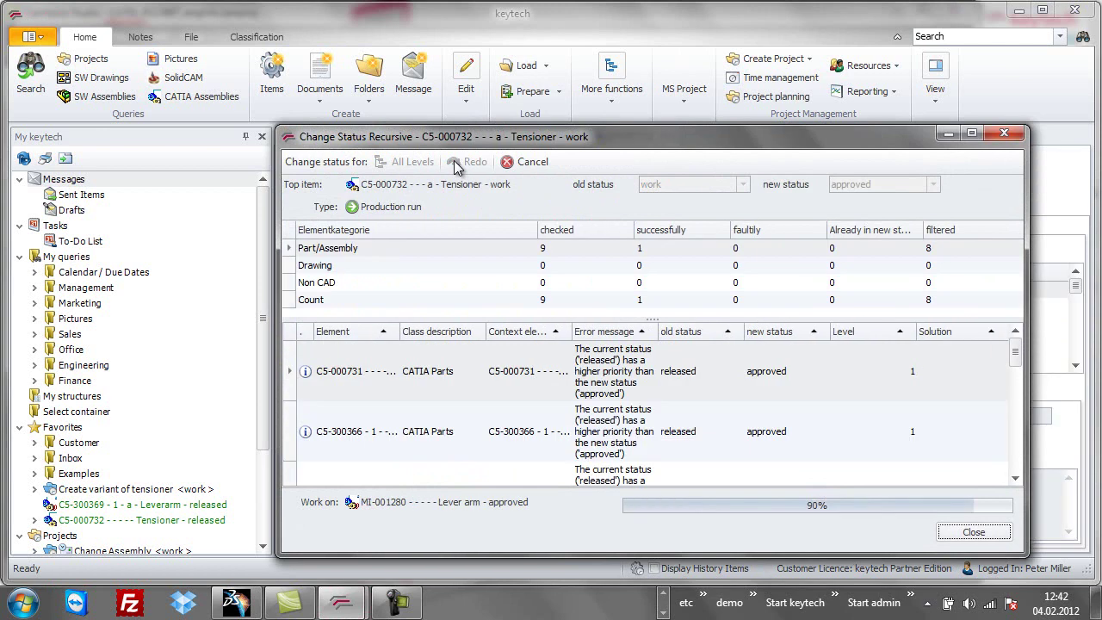
pyautogui.click(974, 534)
# Release the approved assembly and all its components across all levels.
pyautogui.click(347, 210)
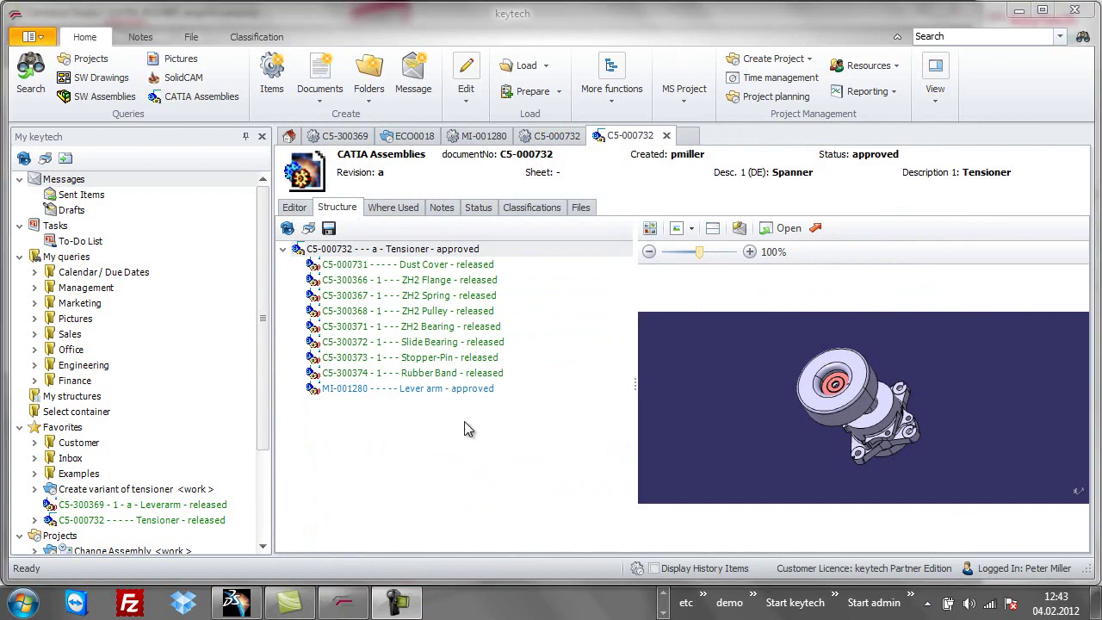
pyautogui.click(479, 209)
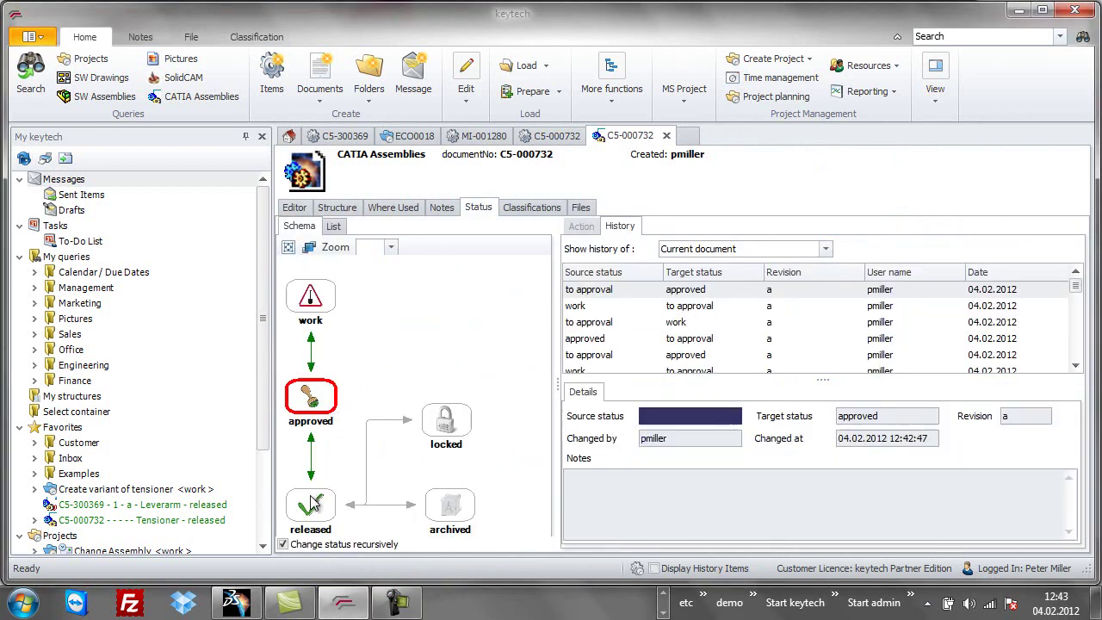
pyautogui.click(311, 506)
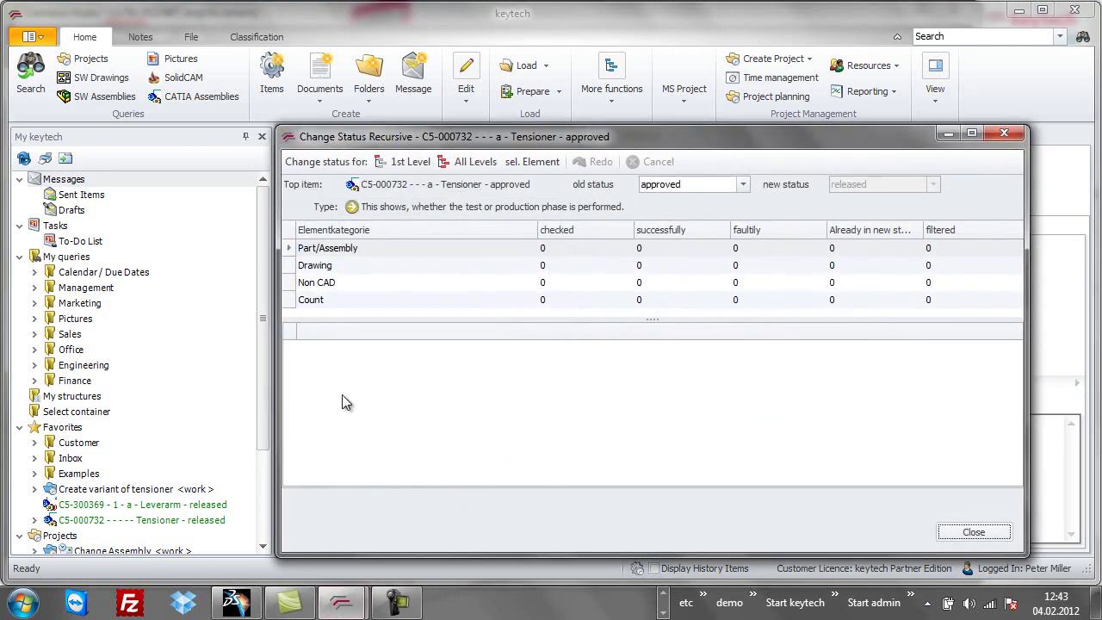
pyautogui.click(465, 162)
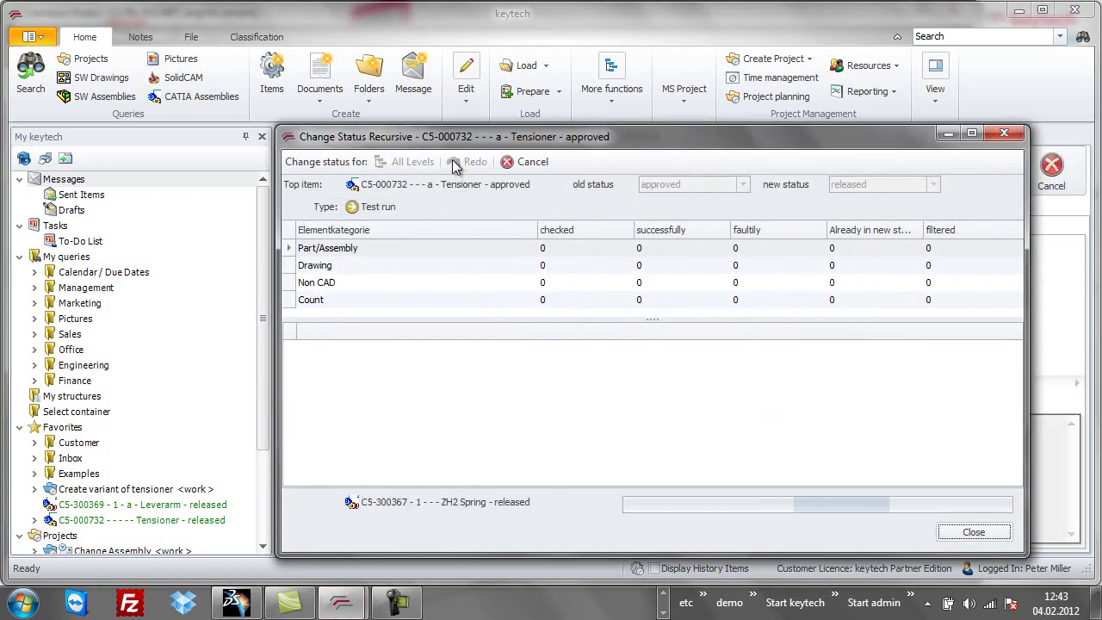
pyautogui.click(972, 531)
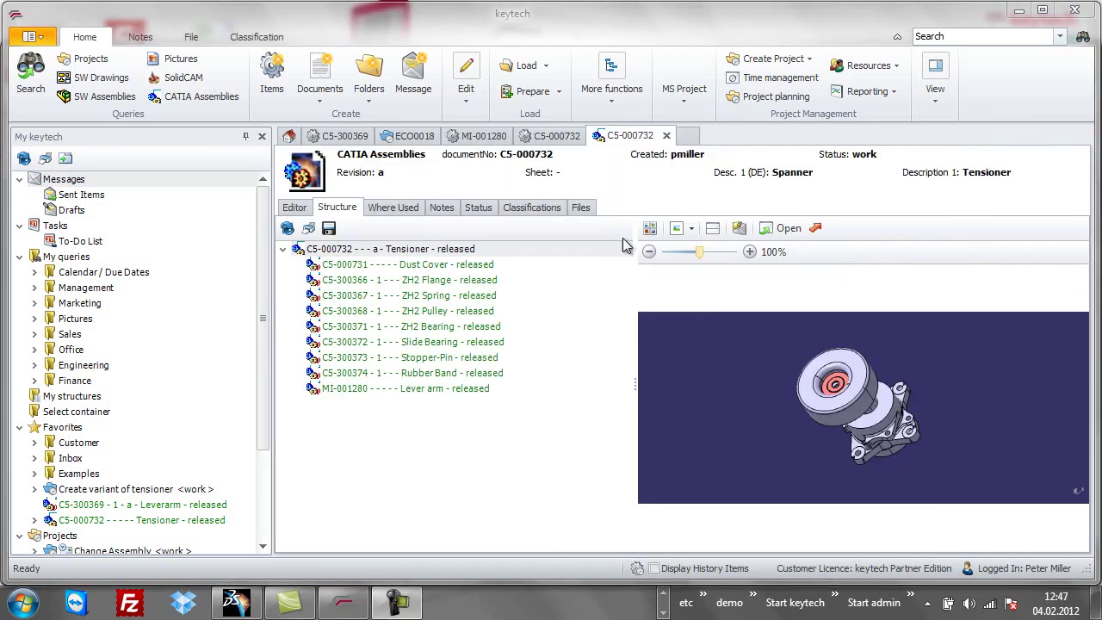
# Preview the archived and released Tensioner C5-000732 variants.
pyautogui.click(558, 137)
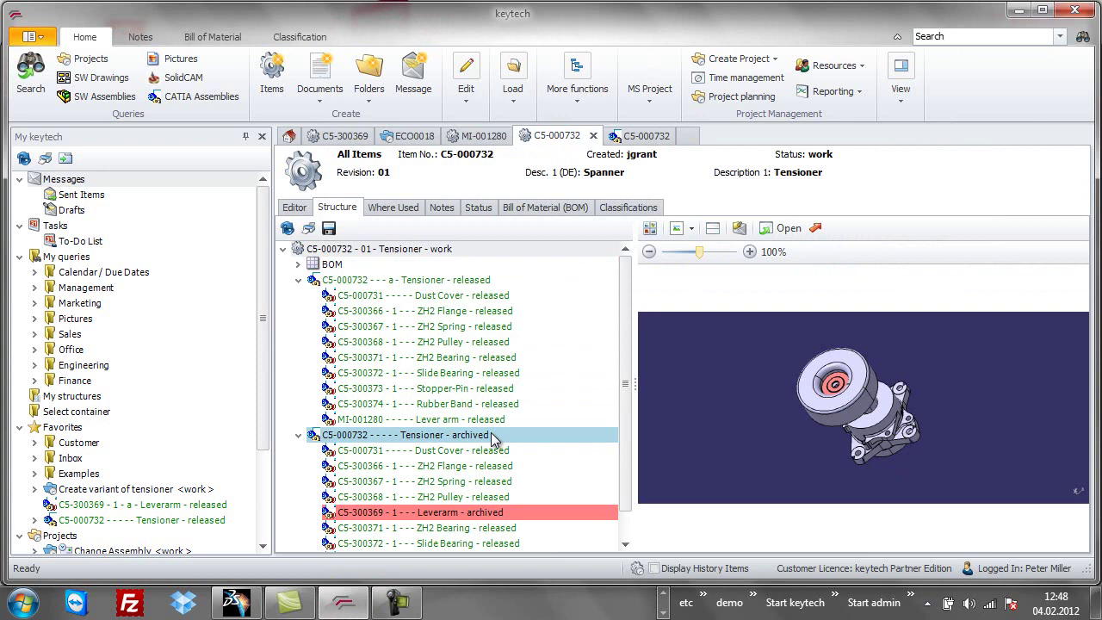
pyautogui.click(494, 436)
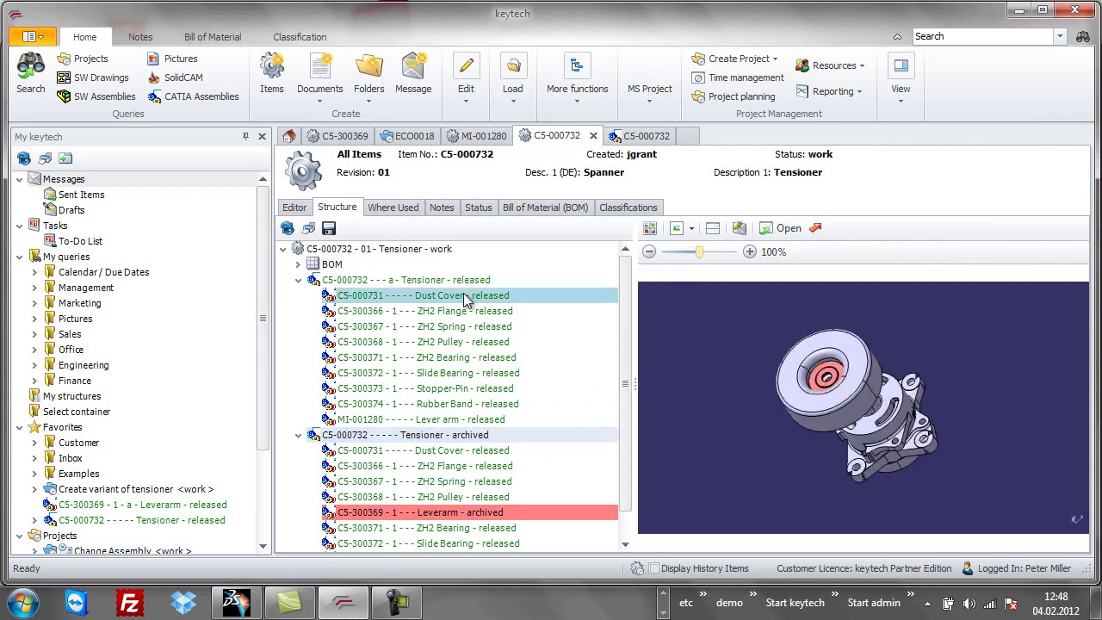
pyautogui.click(467, 283)
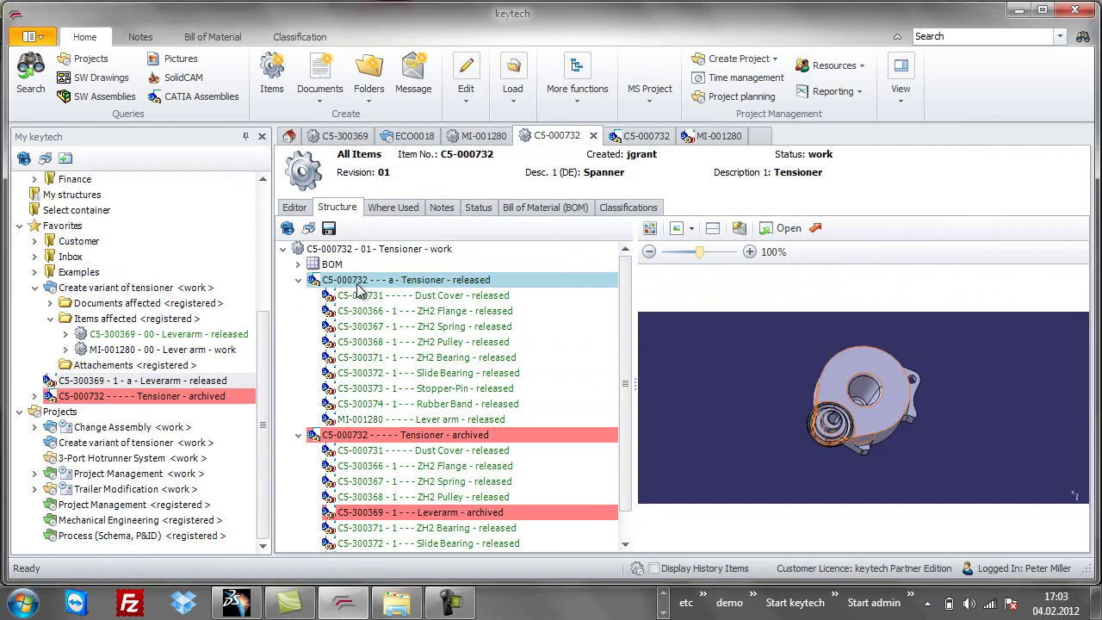
# Open Lever arm MI-001280 in its own tab, preview its image, then return to C5-000732.
pyautogui.click(446, 419)
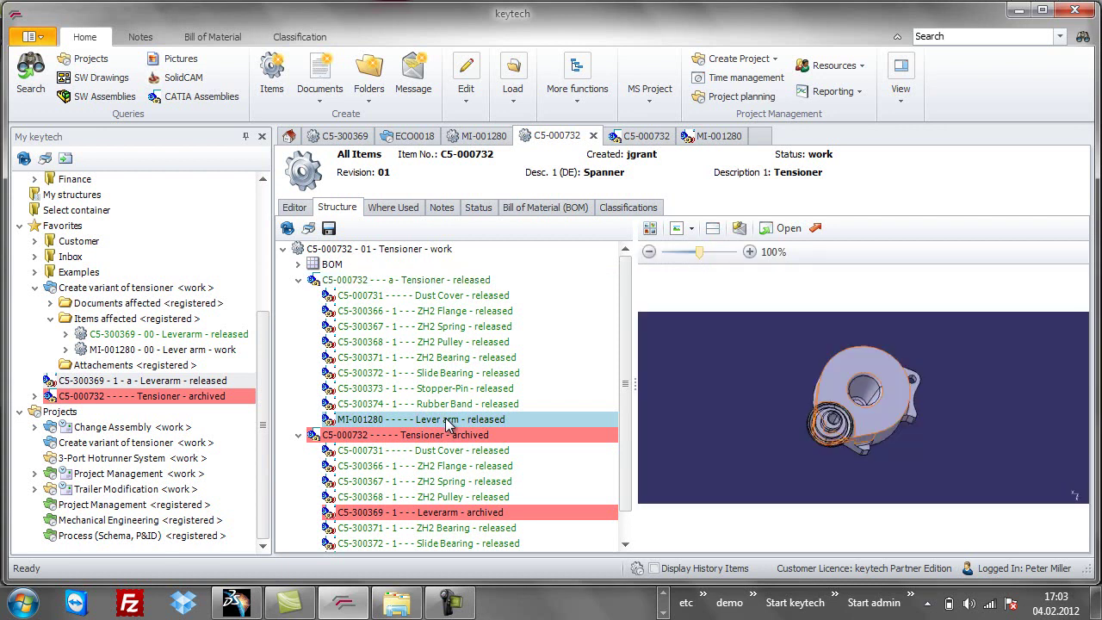
pyautogui.rightClick(446, 422)
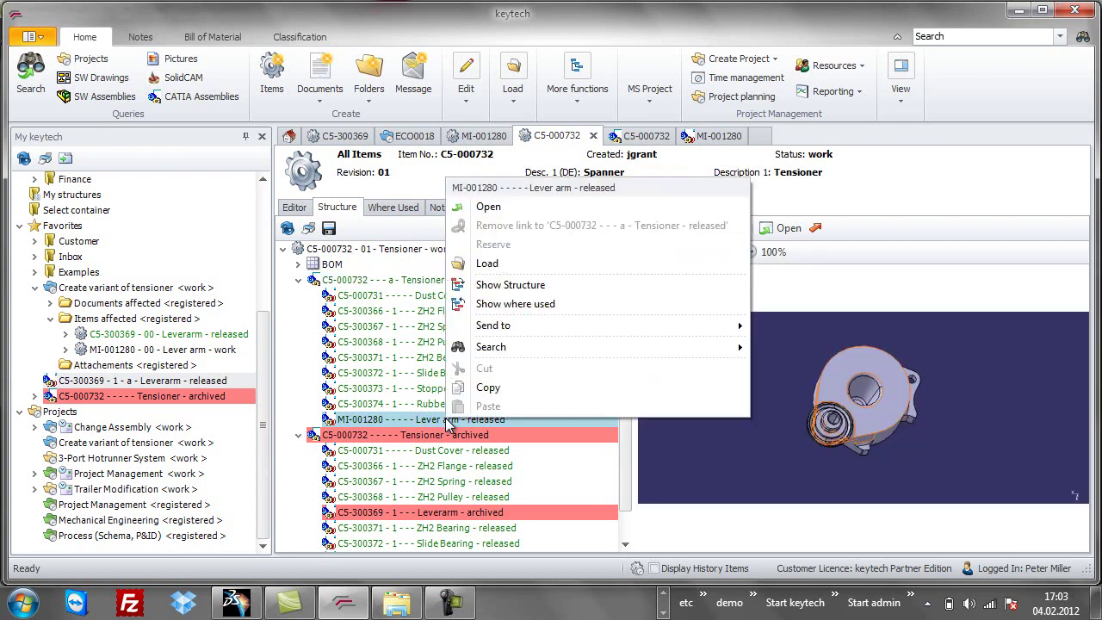
pyautogui.click(560, 216)
pyautogui.click(457, 320)
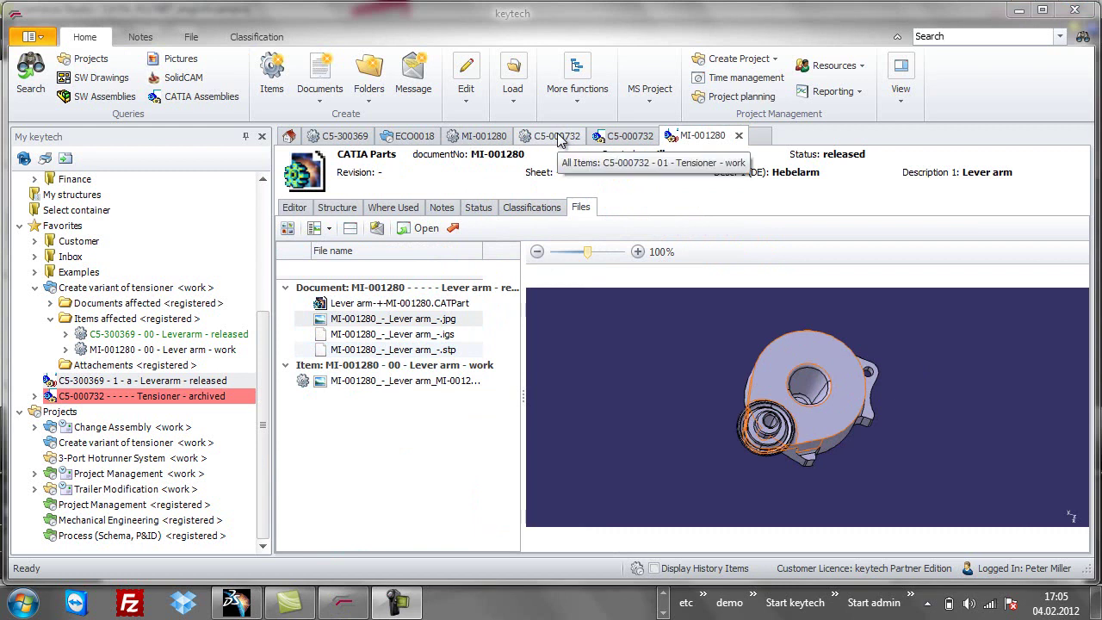
pyautogui.click(559, 138)
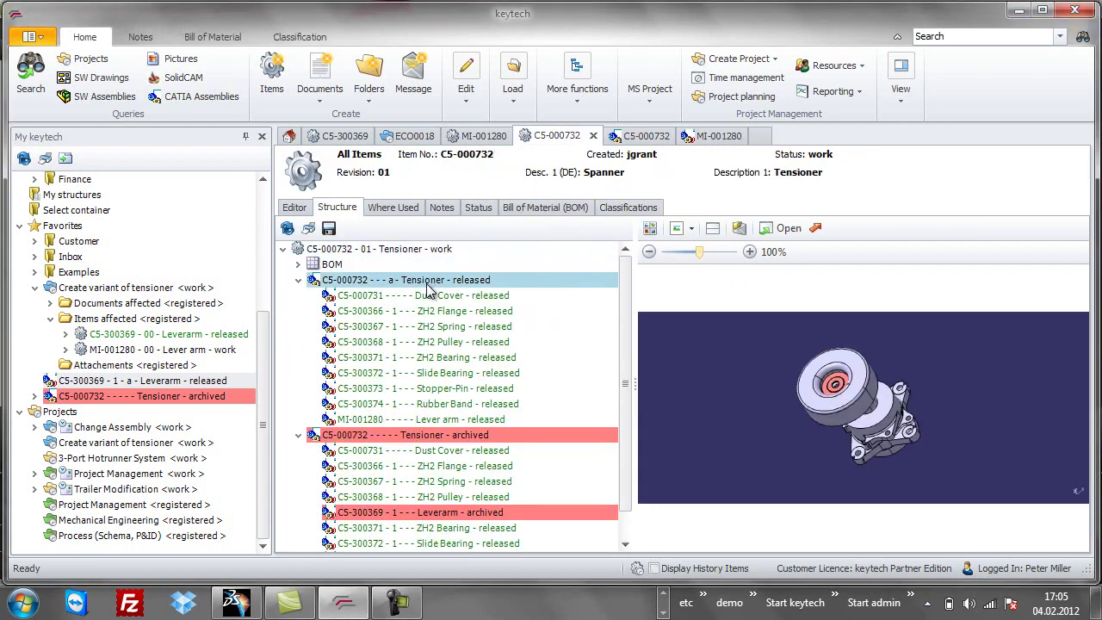
# Expand the BOM node, select MI-001280, and show the nine-position Bill of Material.
pyautogui.click(298, 265)
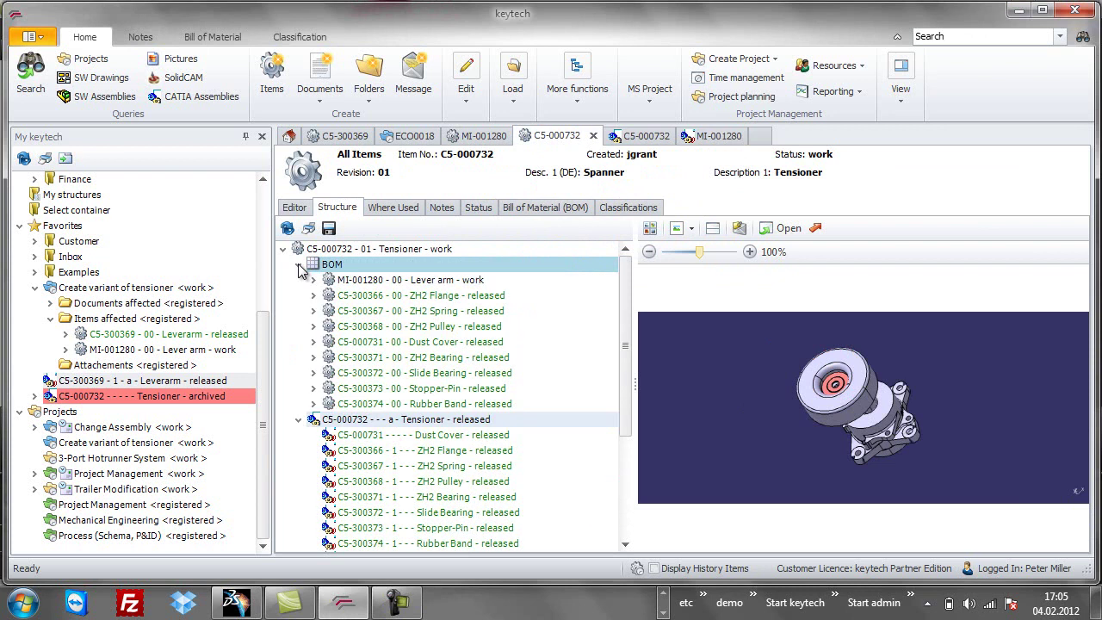
pyautogui.click(333, 281)
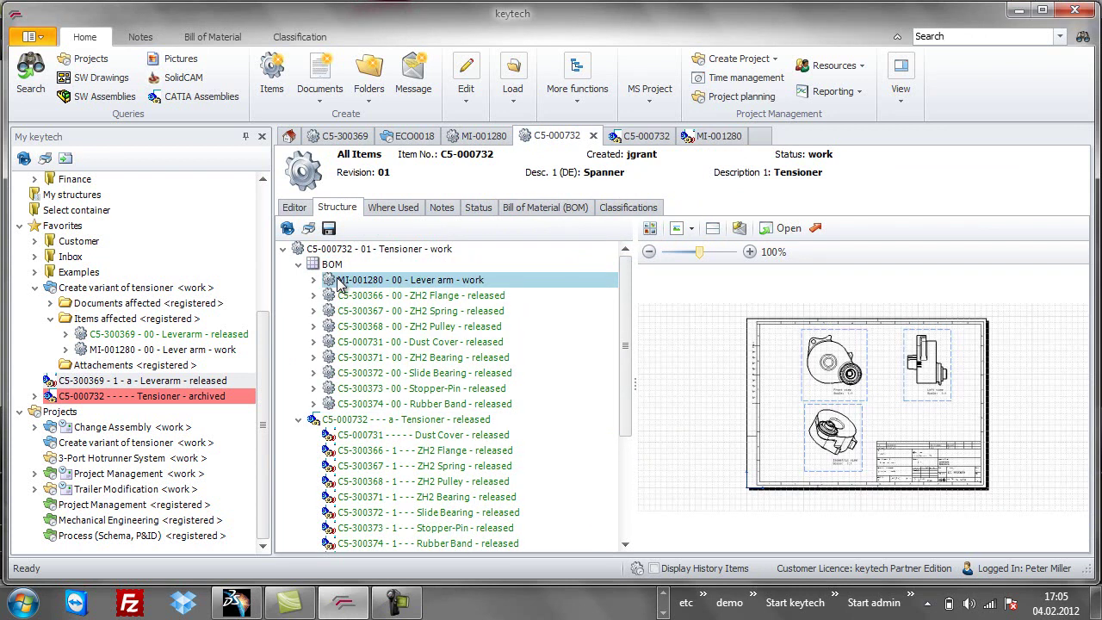
pyautogui.click(547, 209)
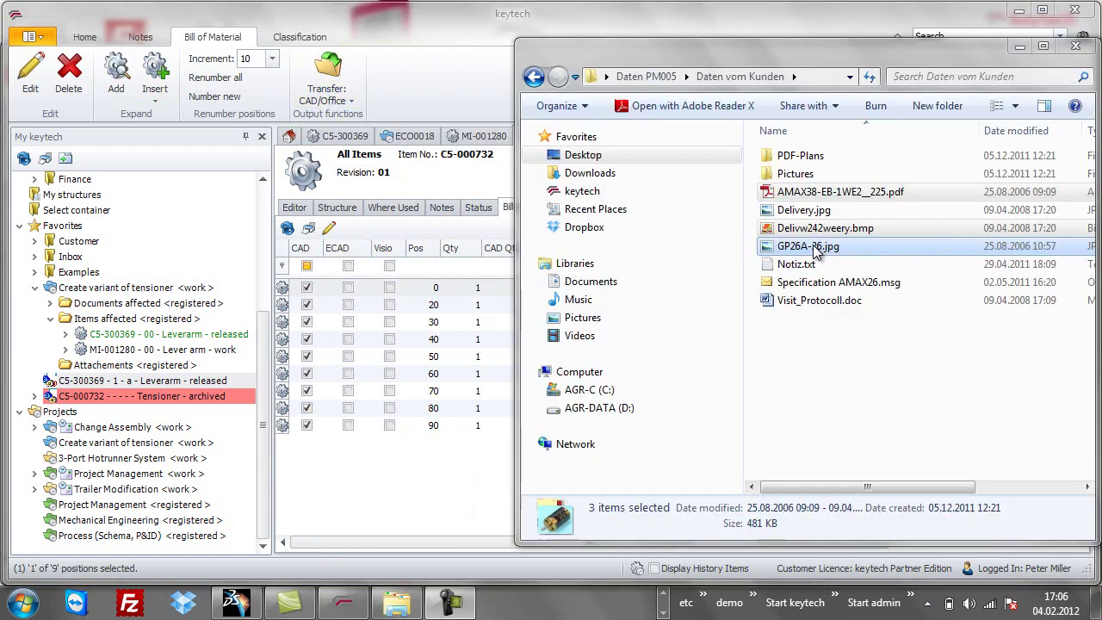
# Store the three Daten vom Kunden files, including GP26A-26.jpg, as new ECO0018 attachment documents.
pyautogui.moveTo(817, 250); pyautogui.dragTo(360, 388)
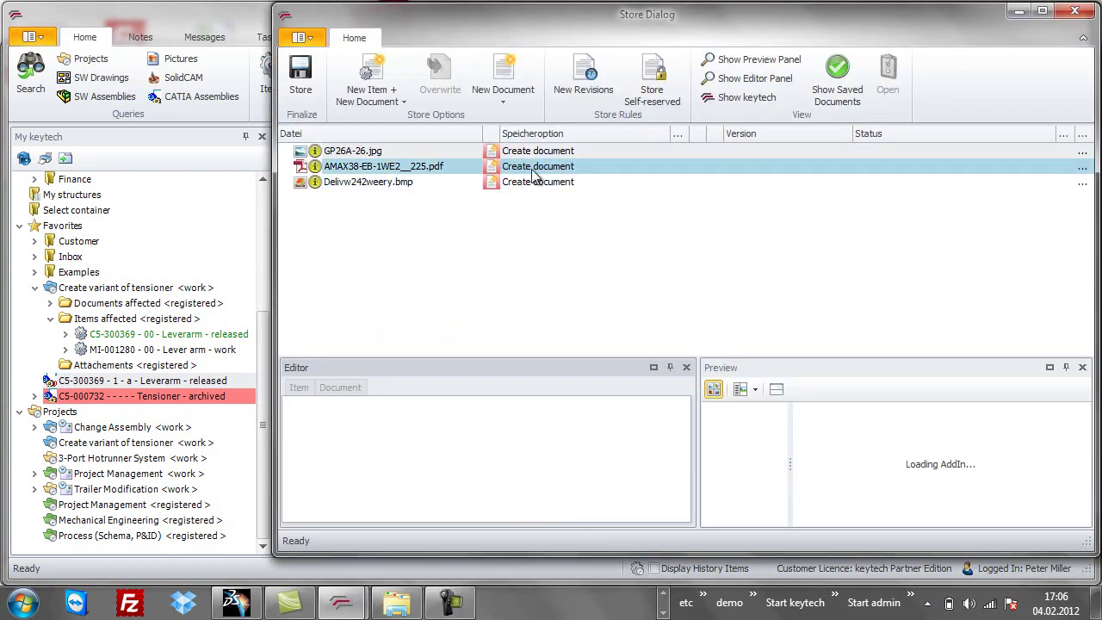
pyautogui.click(301, 79)
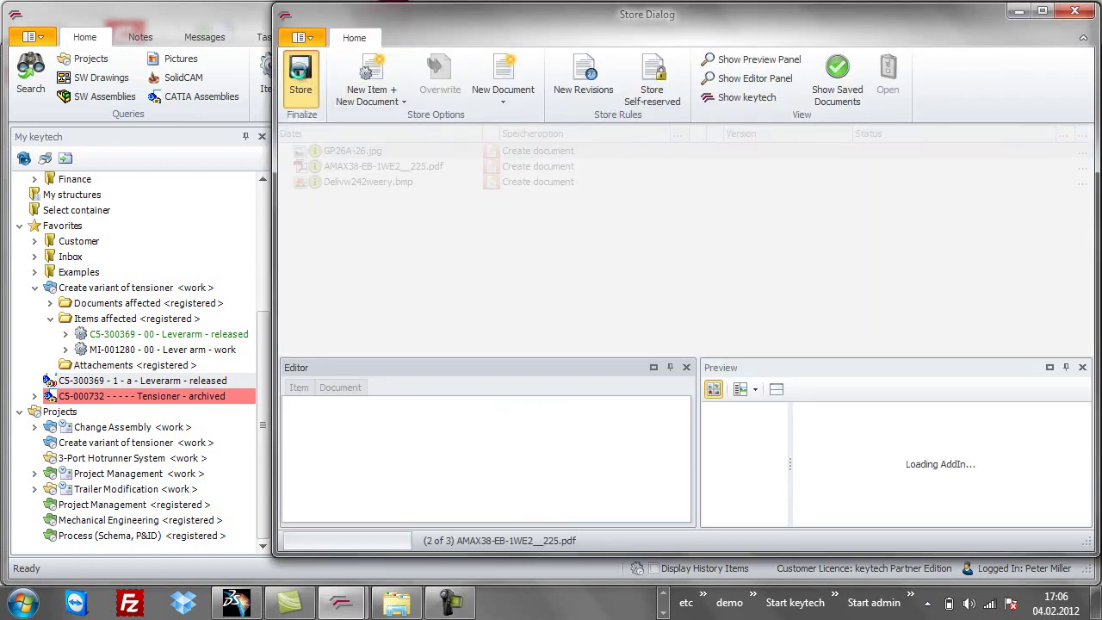
# Expand ECO0018's Attachments and preview the FI1011 PDF, the GP26A-26 motor image and the delivery scan.
pyautogui.click(301, 79)
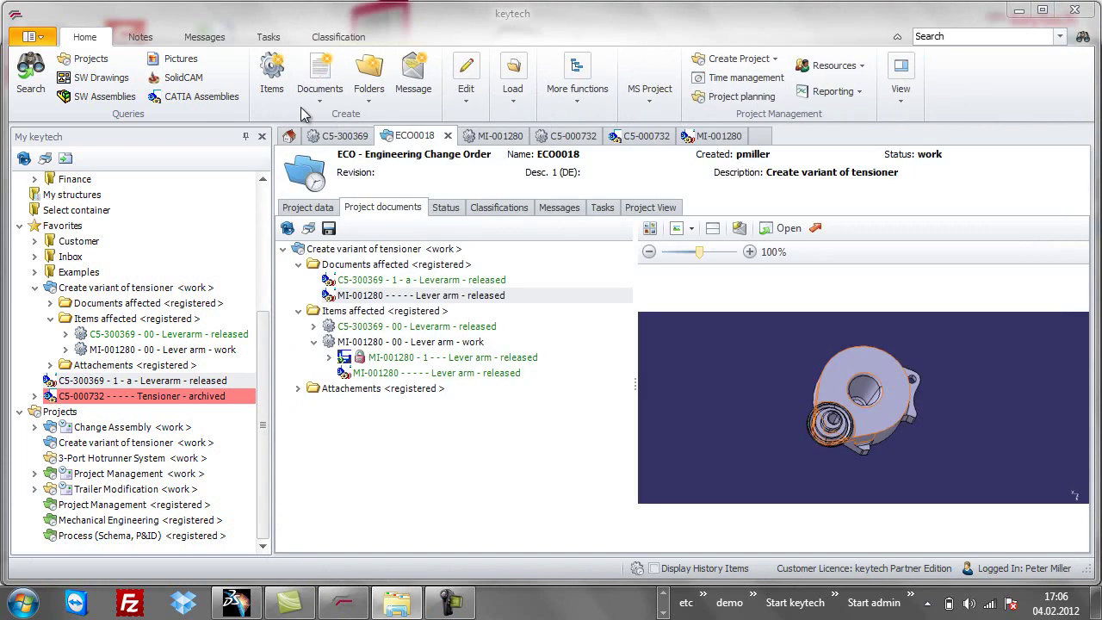
pyautogui.click(299, 389)
pyautogui.click(414, 404)
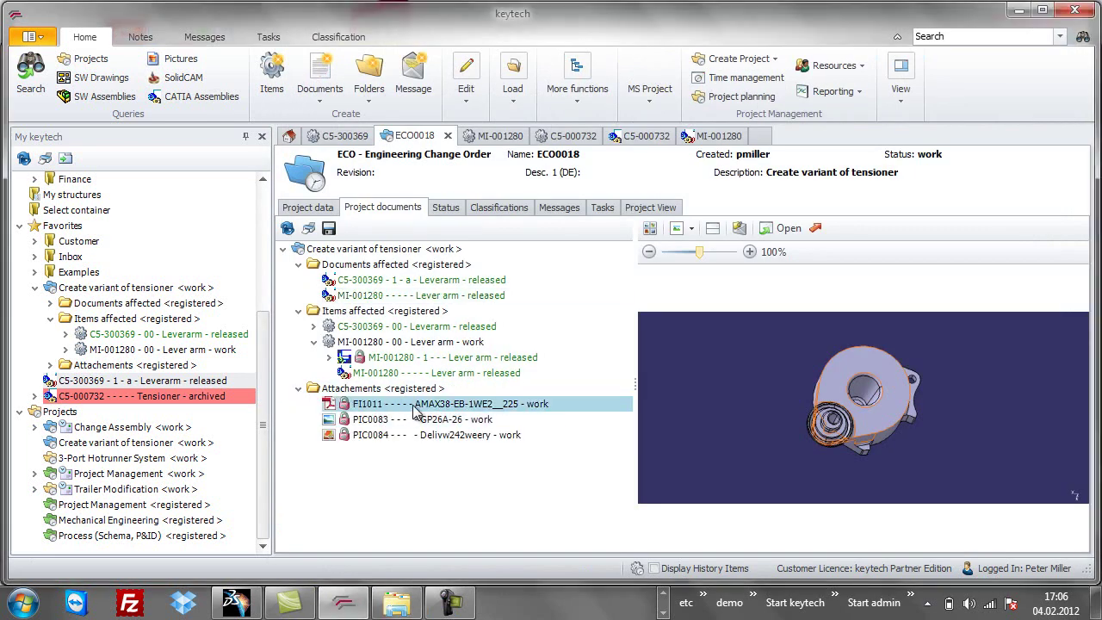
pyautogui.click(419, 420)
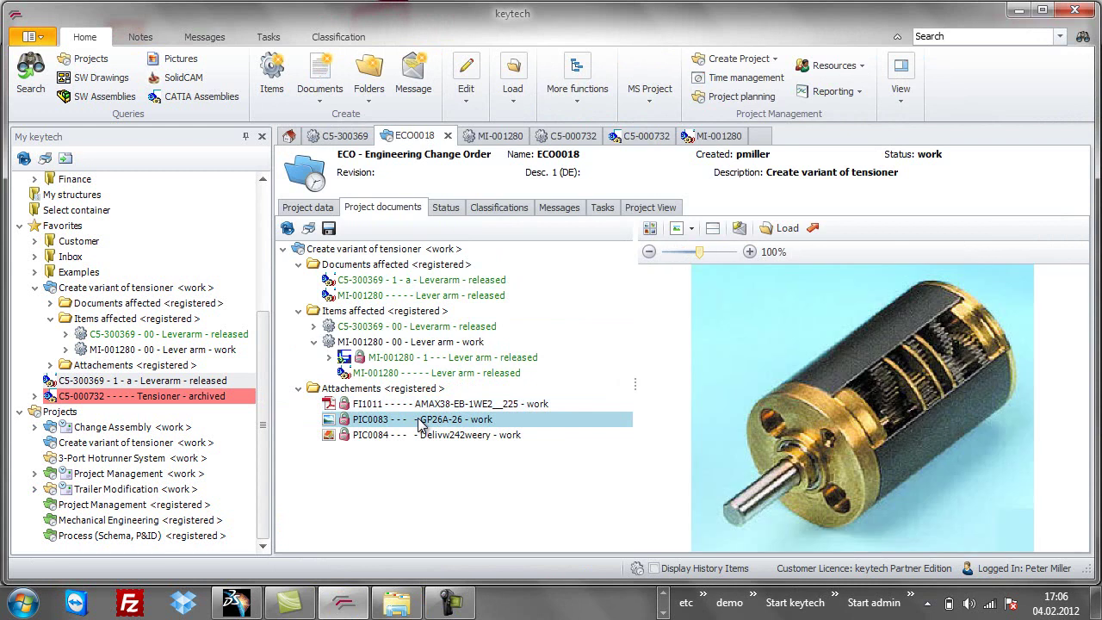
pyautogui.click(430, 438)
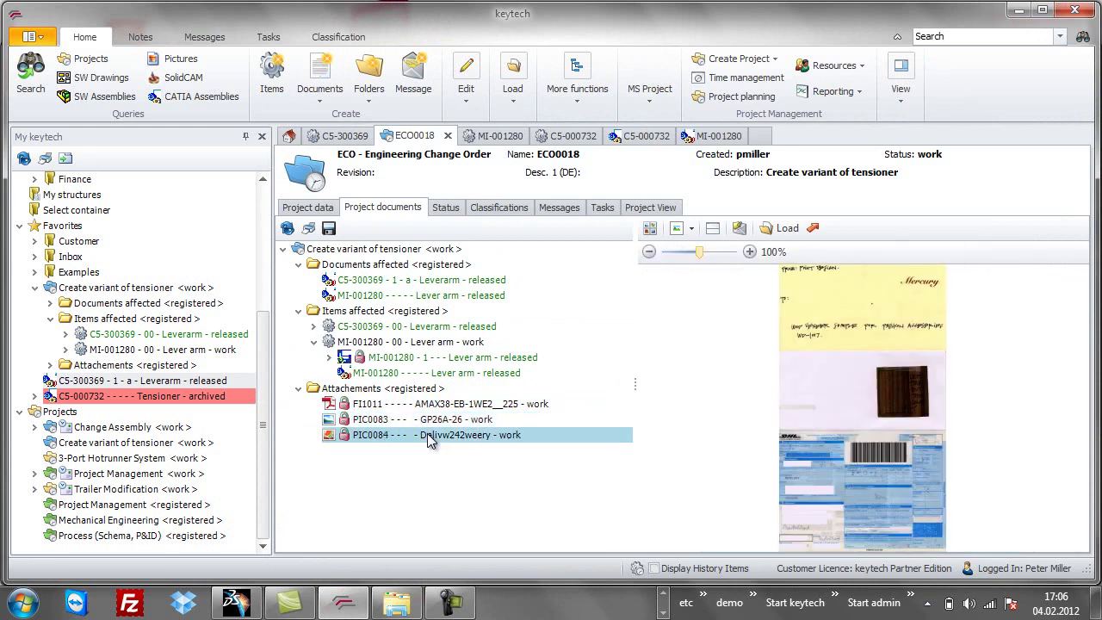